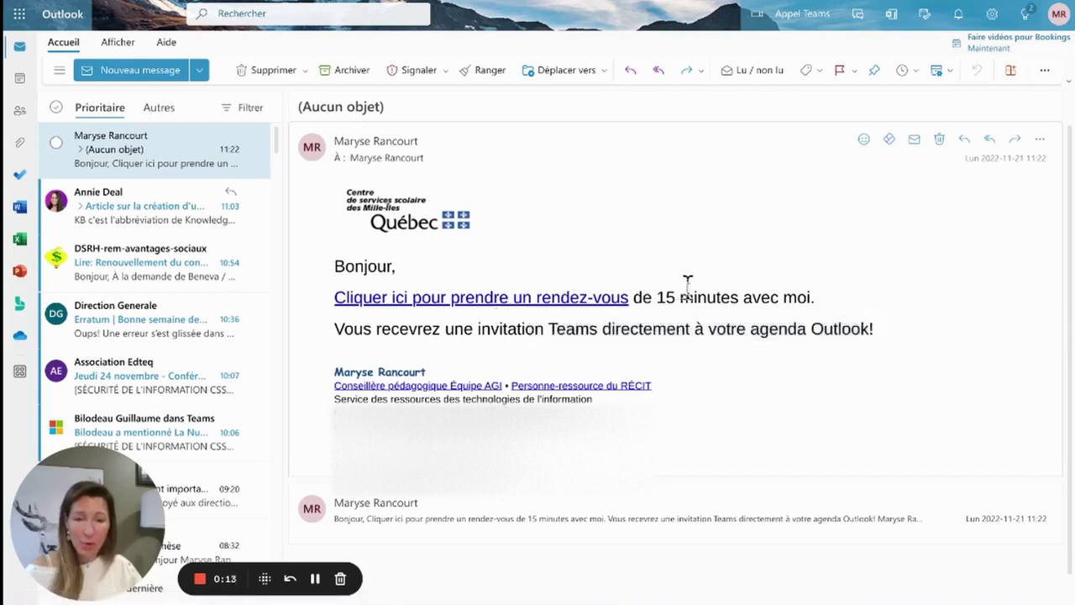
- Open the appointment link in the e-mail and examine the booking page, trying the 13:00 slot on 22 novembre, without reserving
{"action": "left_click", "coordinate": [517, 309]}
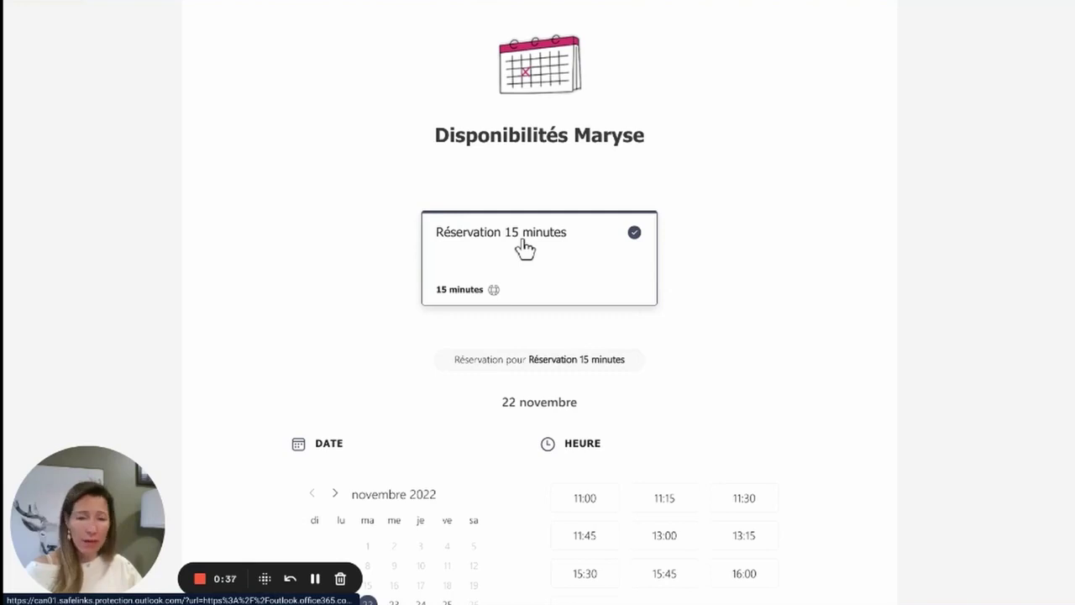
{"action": "scroll", "coordinate": [525, 248], "scroll_direction": "down", "scroll_amount": 4}
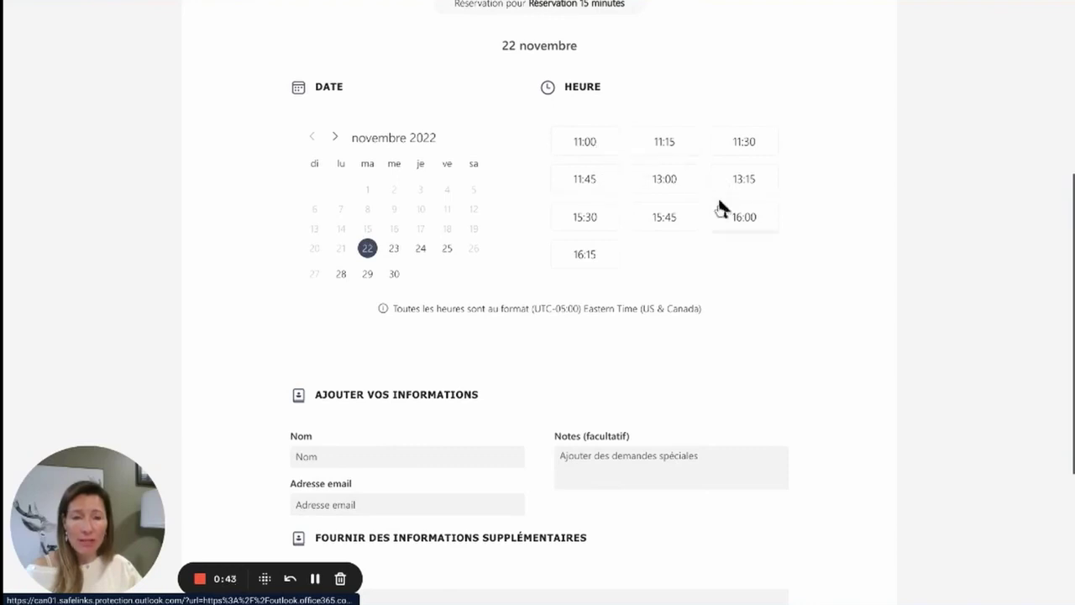
{"action": "left_click", "coordinate": [672, 185]}
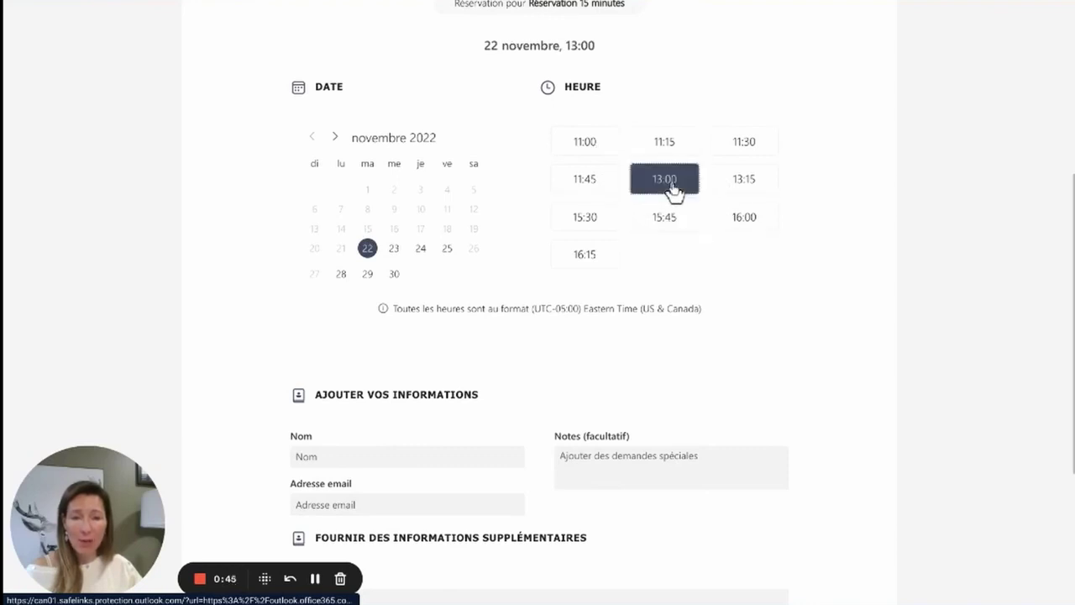
{"action": "scroll", "coordinate": [587, 286], "scroll_direction": "down", "scroll_amount": 3}
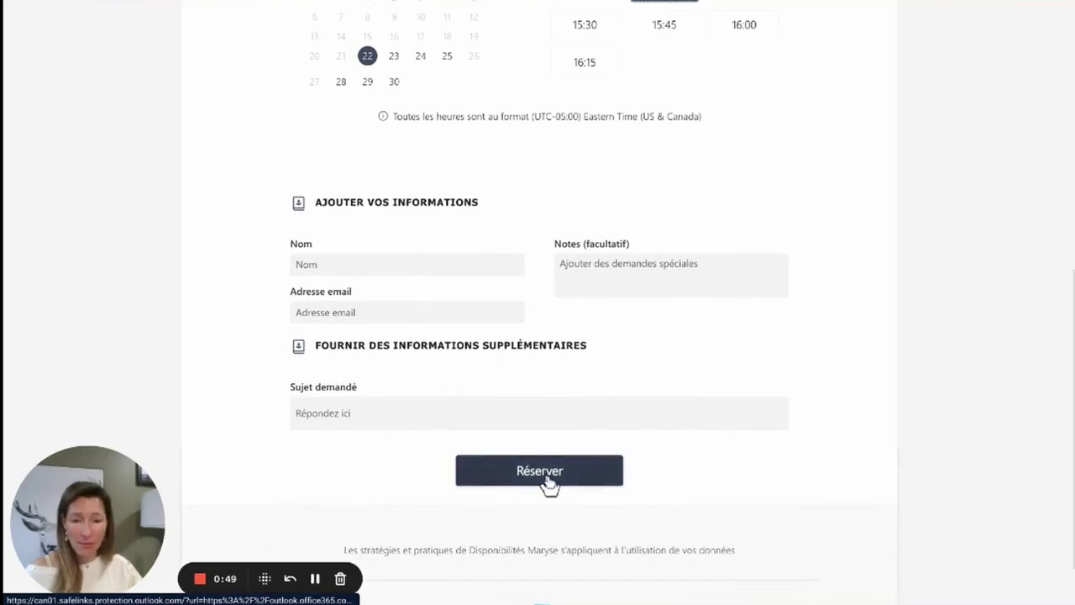
{"action": "scroll", "coordinate": [559, 491], "scroll_direction": "up", "scroll_amount": 5}
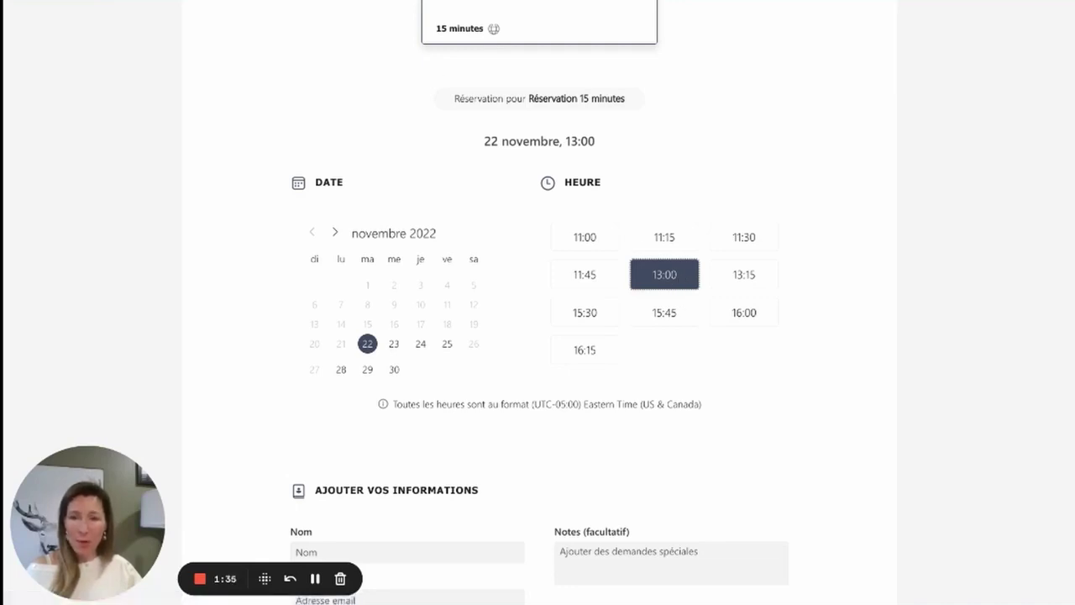
{"action": "key", "text": "ctrl+w"}
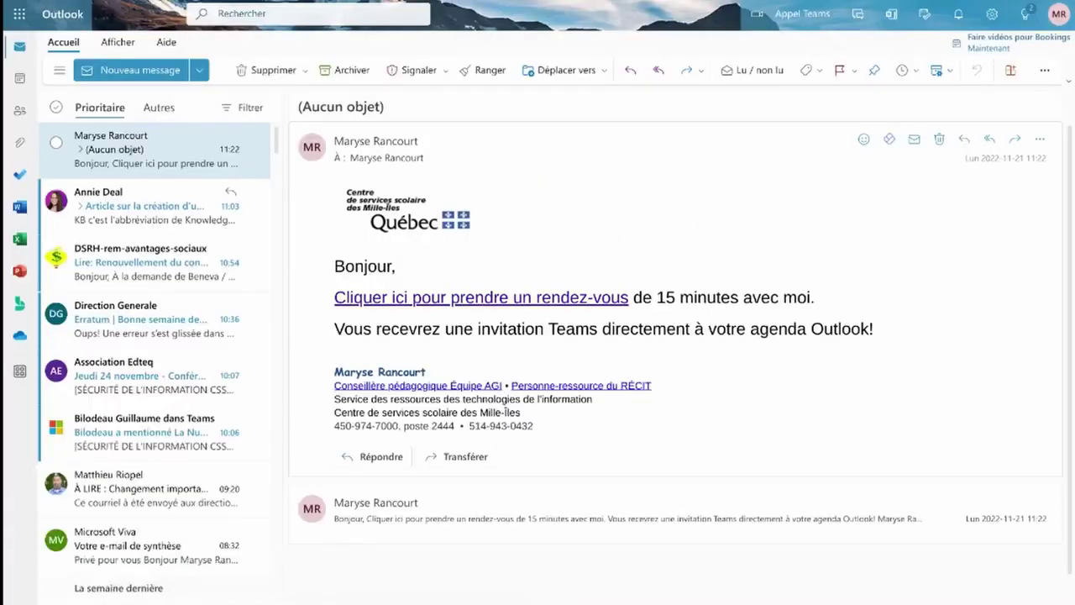
- Switch to Bookings and start creating a new calendar from scratch
{"action": "left_click", "coordinate": [19, 22]}
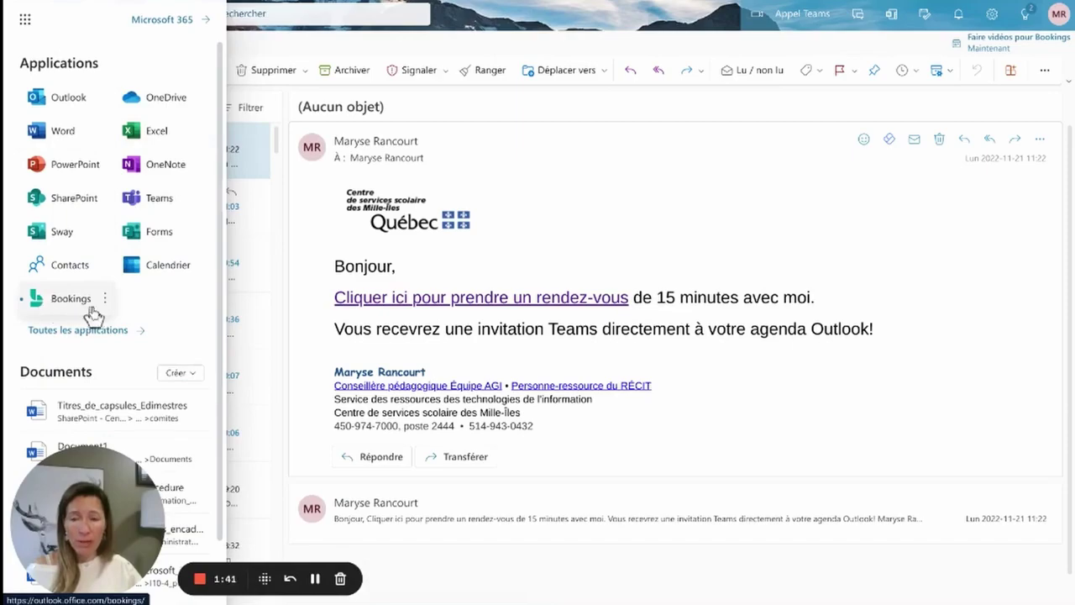
{"action": "left_click", "coordinate": [59, 303]}
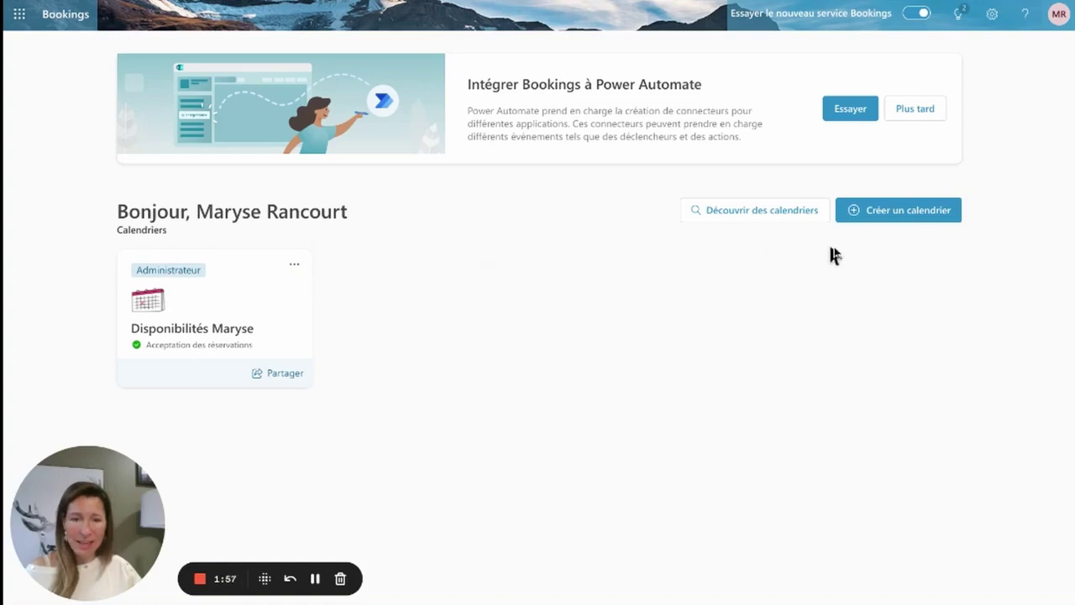
{"action": "left_click", "coordinate": [927, 216]}
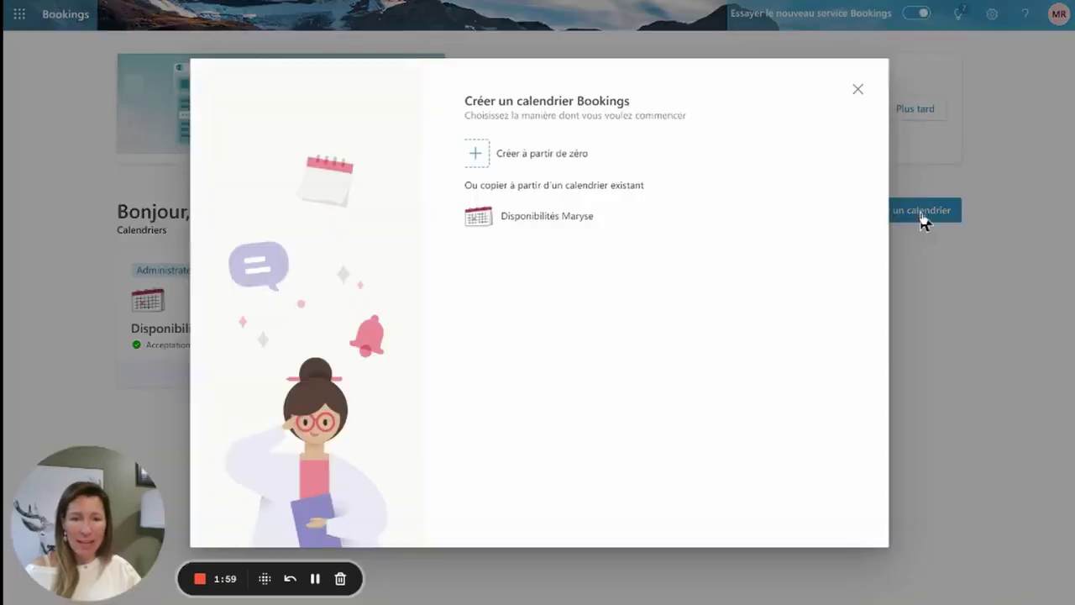
{"action": "left_click", "coordinate": [523, 157]}
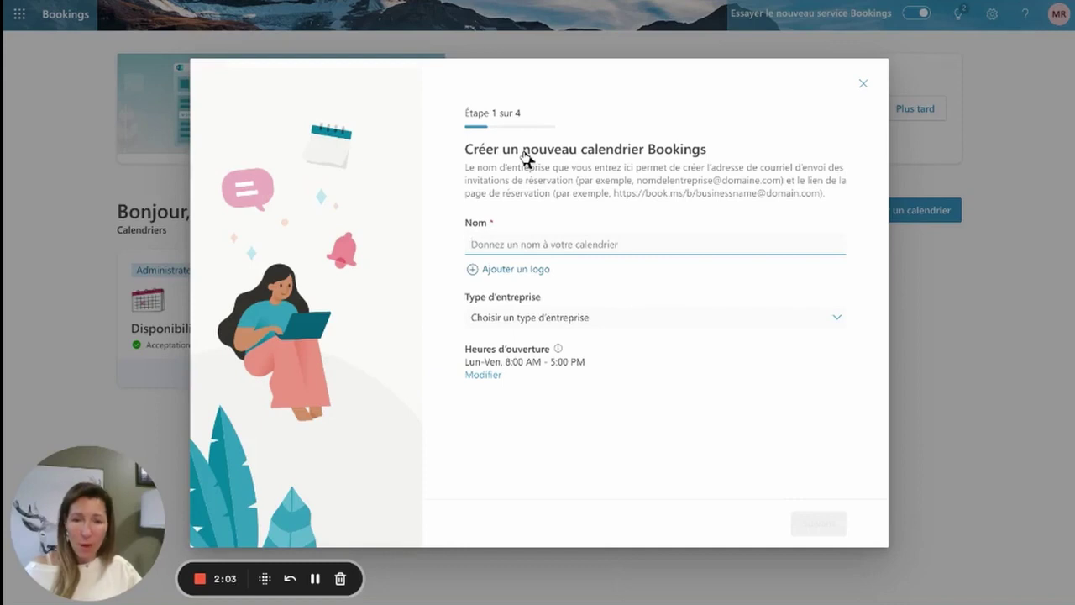
- Name the calendar "Bidon" followed by the owner's first name and set its business type to Formation
{"action": "type", "text": "Bidon Maryse"}
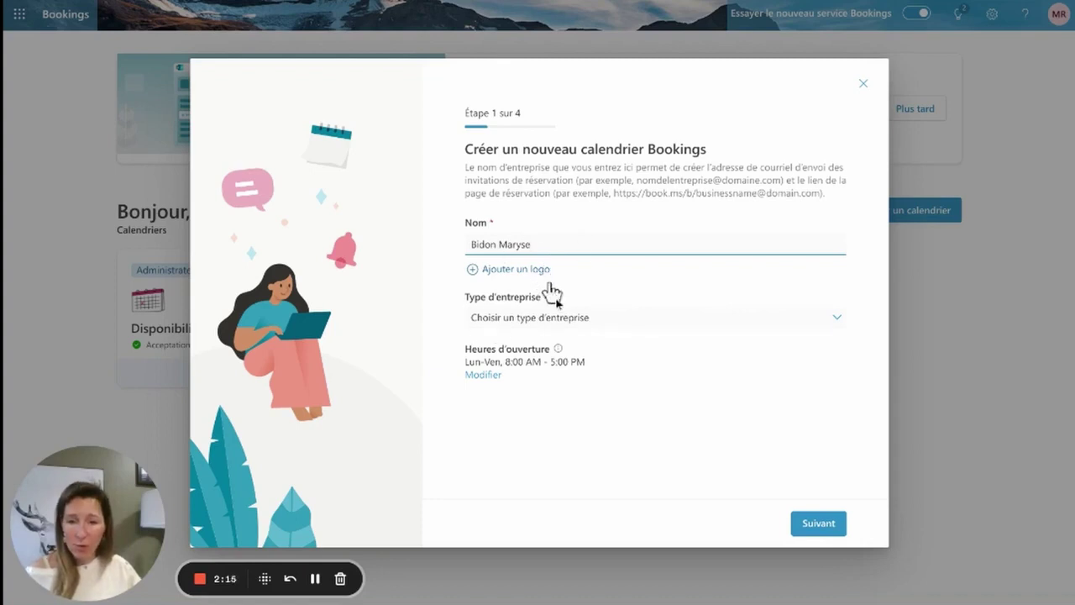
{"action": "left_click", "coordinate": [578, 328]}
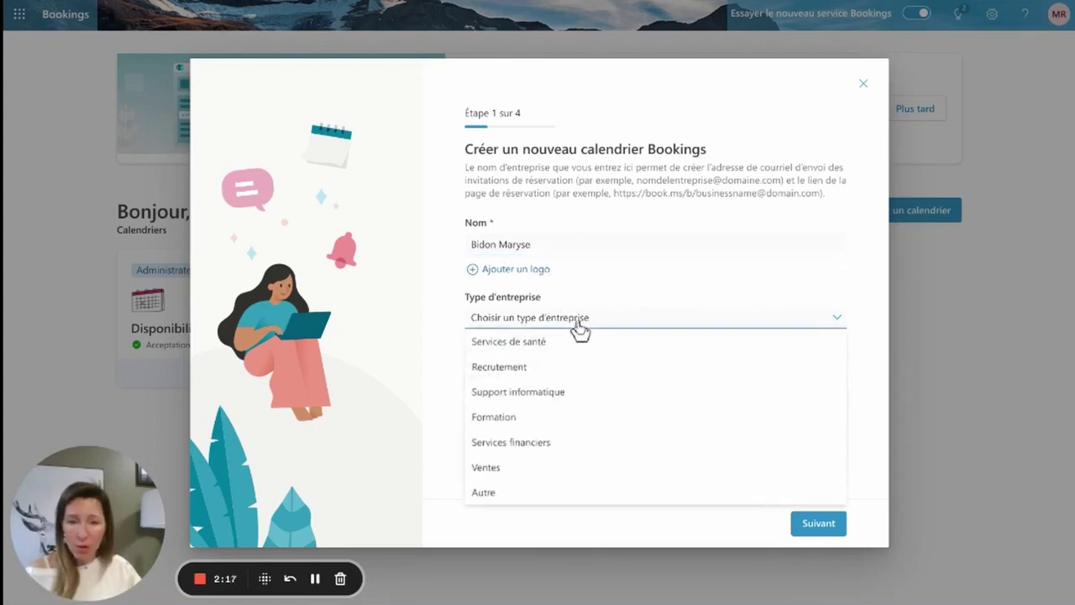
{"action": "left_click", "coordinate": [510, 418]}
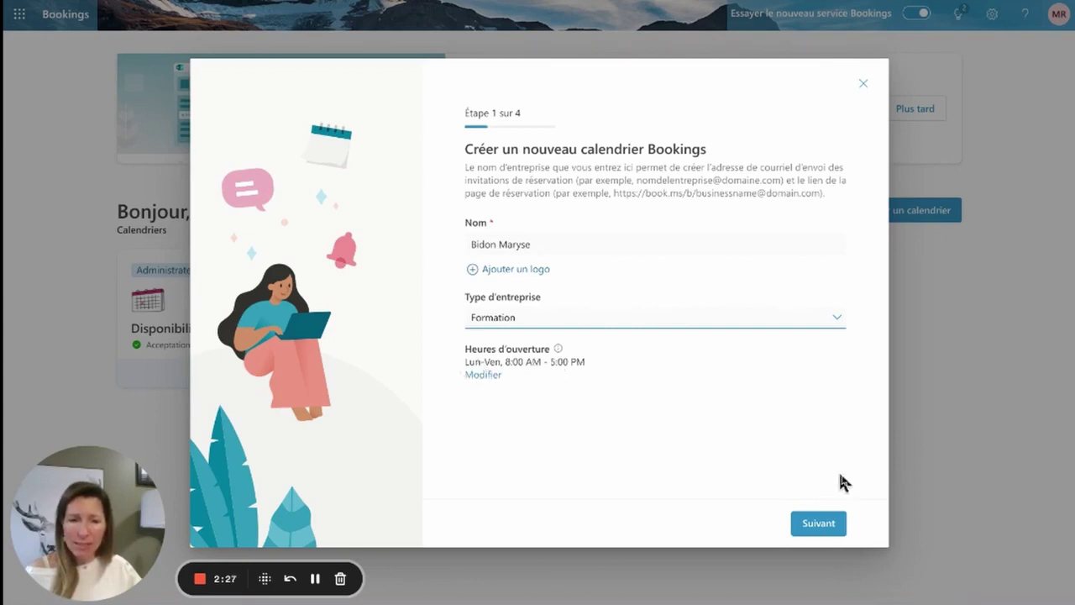
{"action": "left_click", "coordinate": [821, 524]}
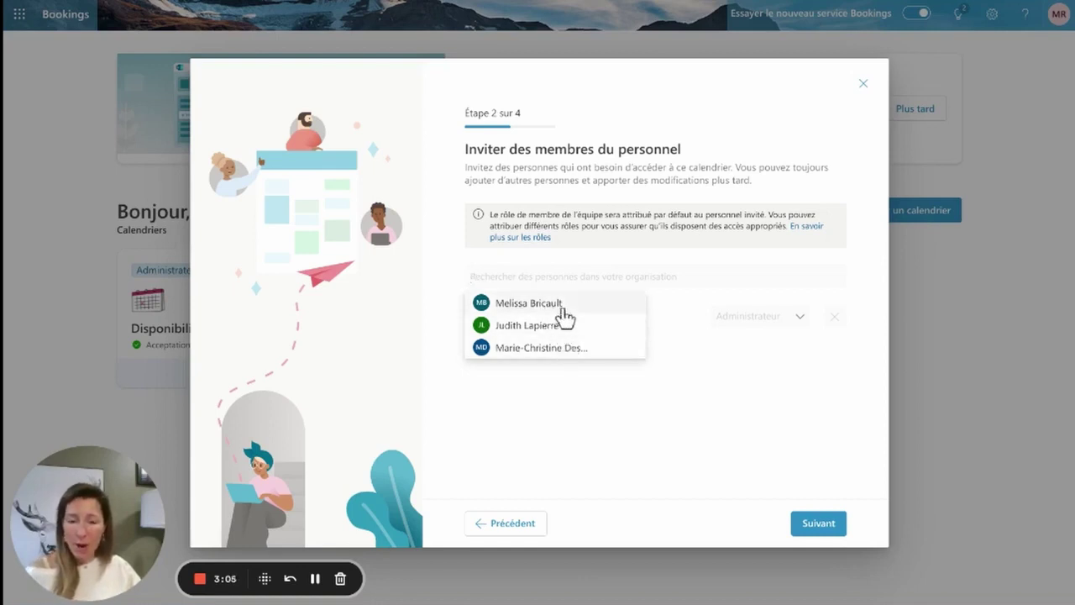
- Keep the default staff and service, allow "Tout le monde" to book appointments, and create and open the calendar
{"action": "left_click", "coordinate": [819, 522]}
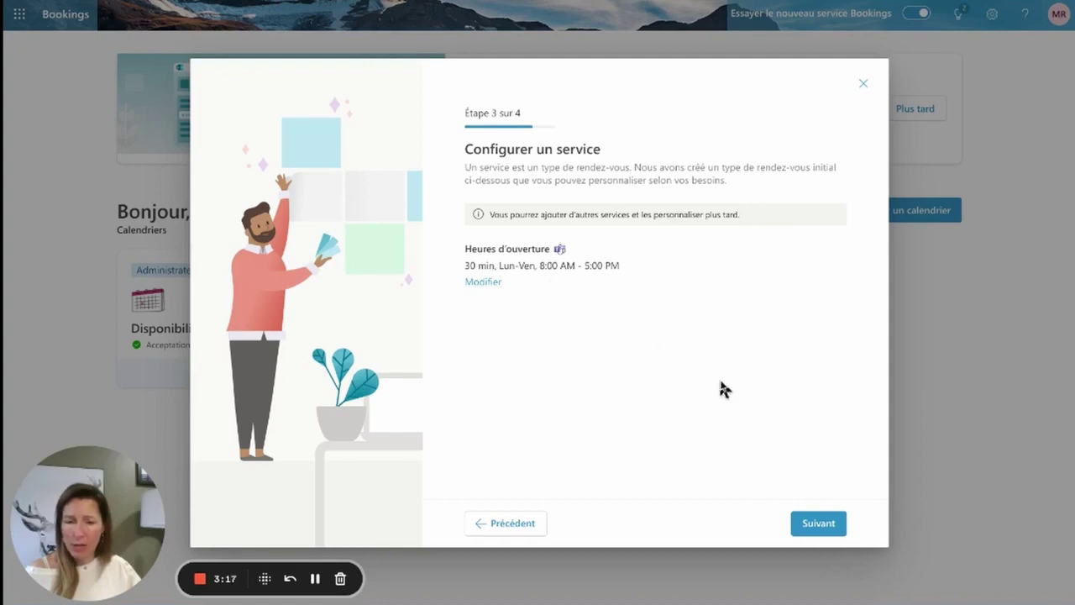
{"action": "left_click", "coordinate": [819, 524]}
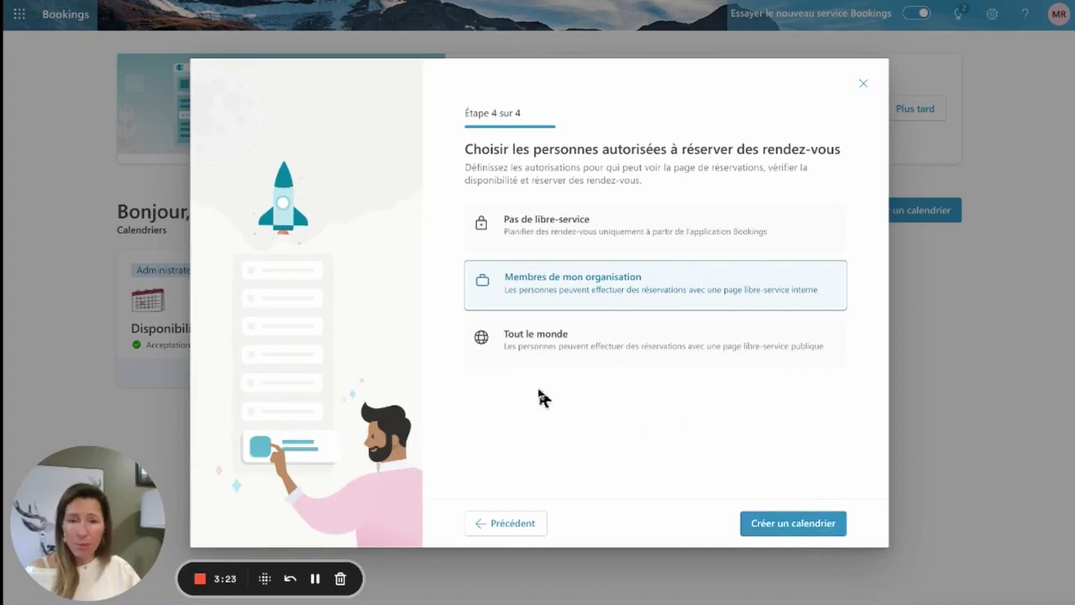
{"action": "left_click", "coordinate": [535, 347]}
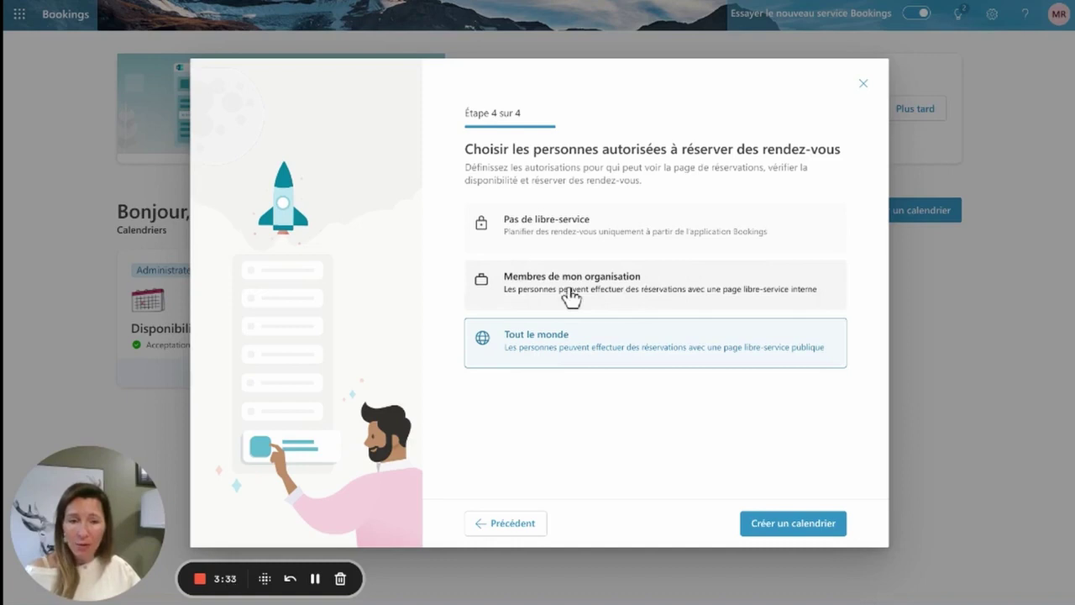
{"action": "left_click", "coordinate": [810, 535]}
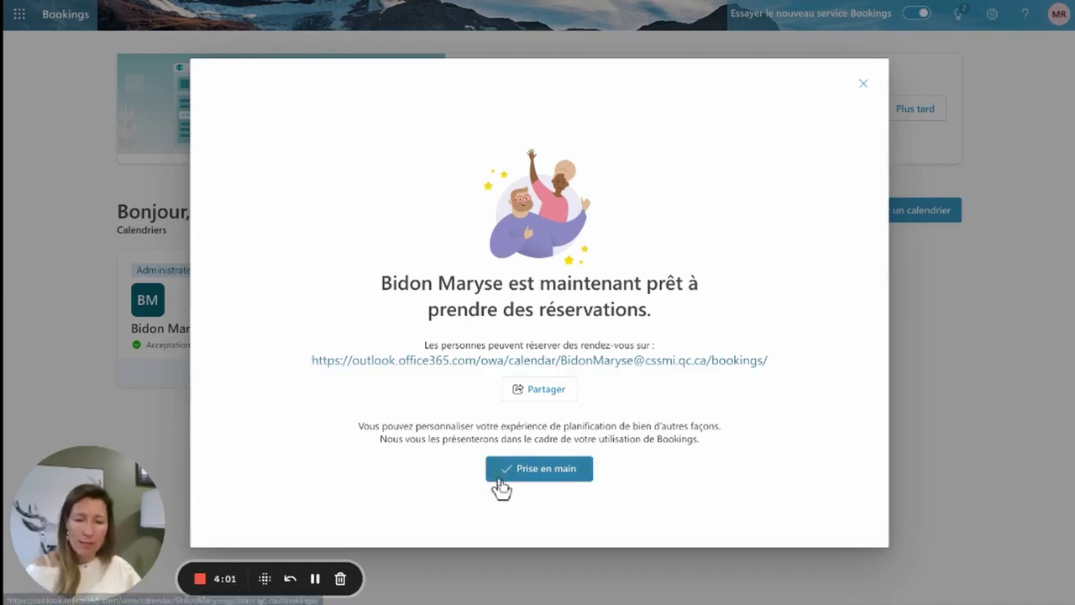
{"action": "left_click", "coordinate": [540, 470]}
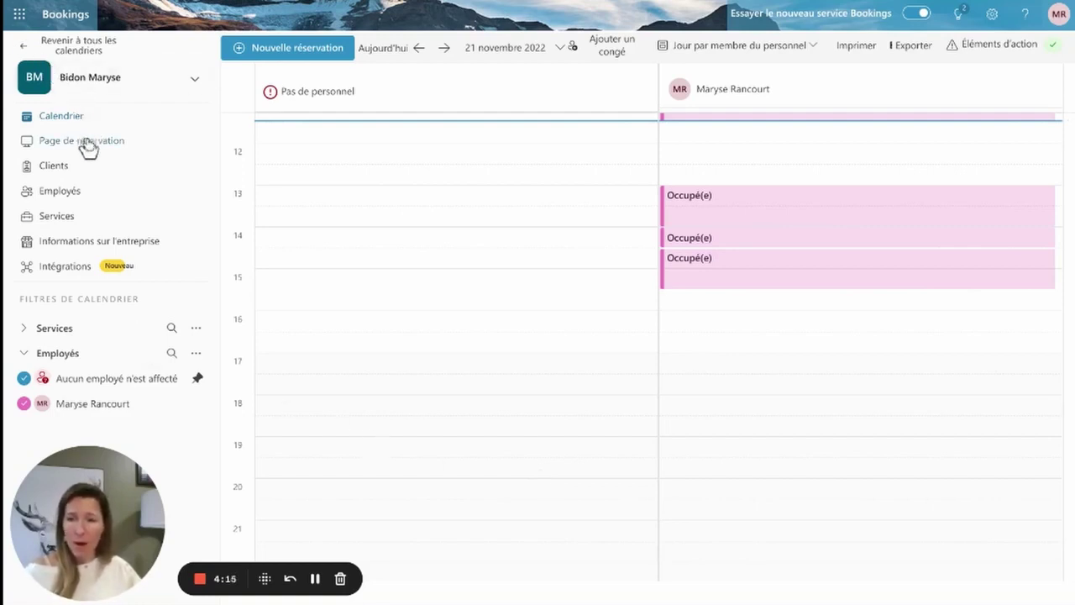
- Add a service named "Rencontre 30 minutes" to the calendar and enable an online meeting for it
{"action": "left_click", "coordinate": [59, 217]}
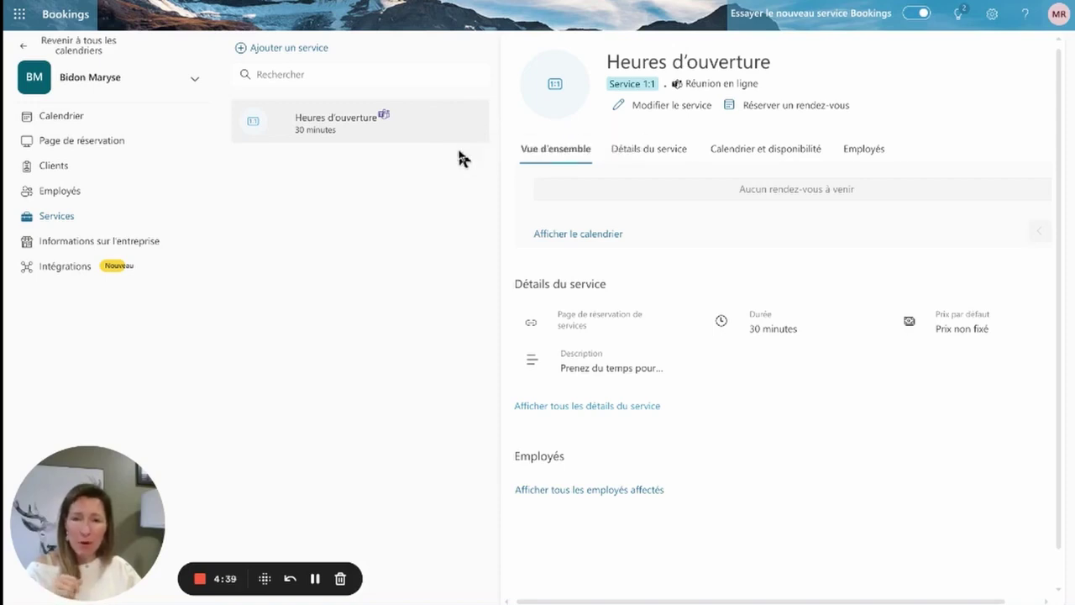
{"action": "left_click", "coordinate": [289, 49]}
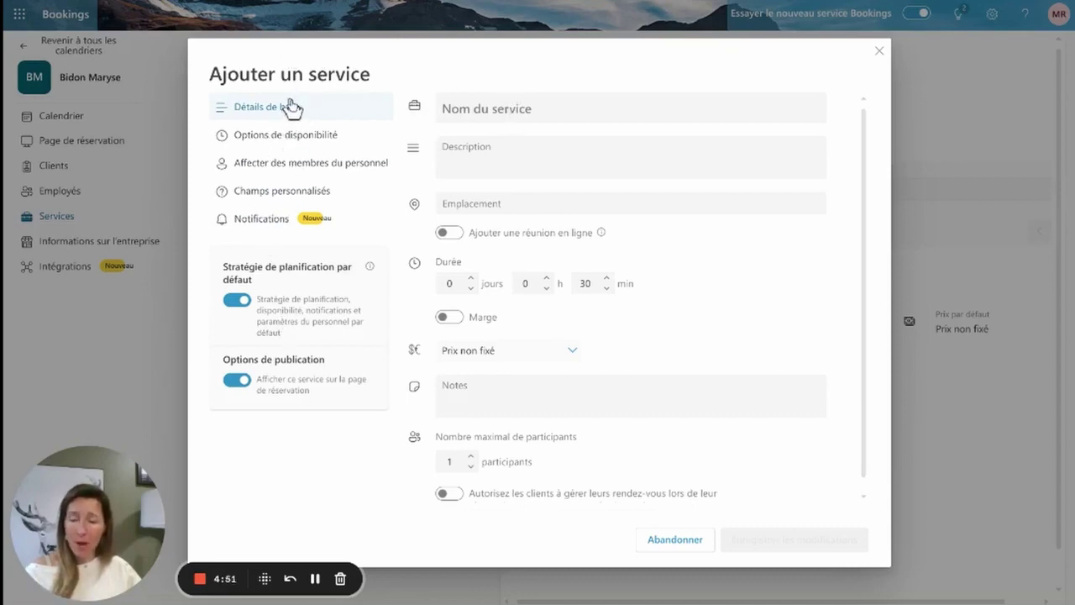
{"action": "left_click", "coordinate": [487, 109]}
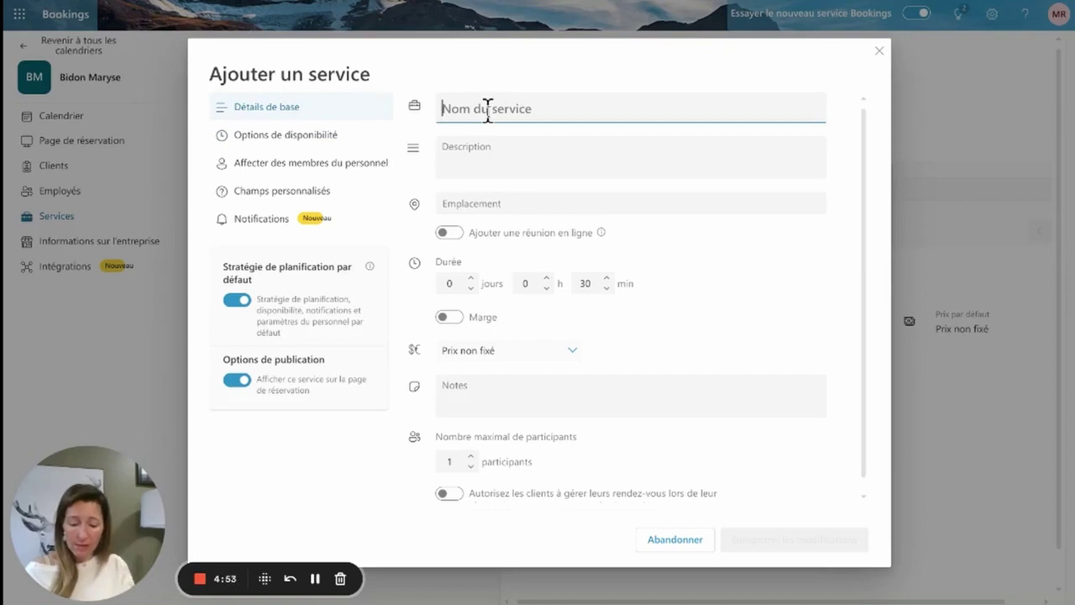
{"action": "type", "text": "Rencontre 30 minutes"}
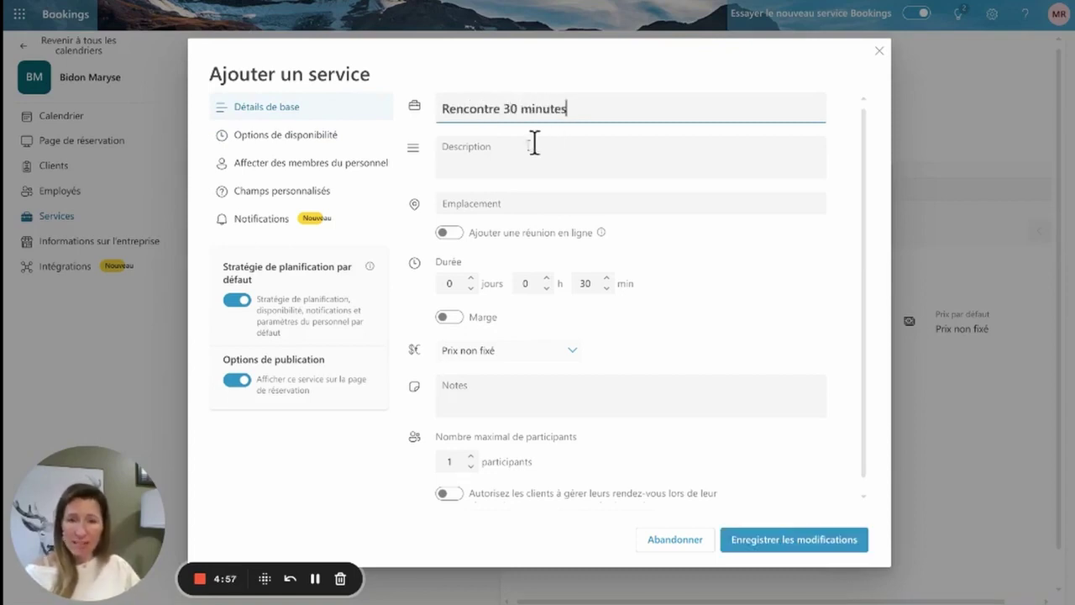
{"action": "left_click", "coordinate": [499, 152]}
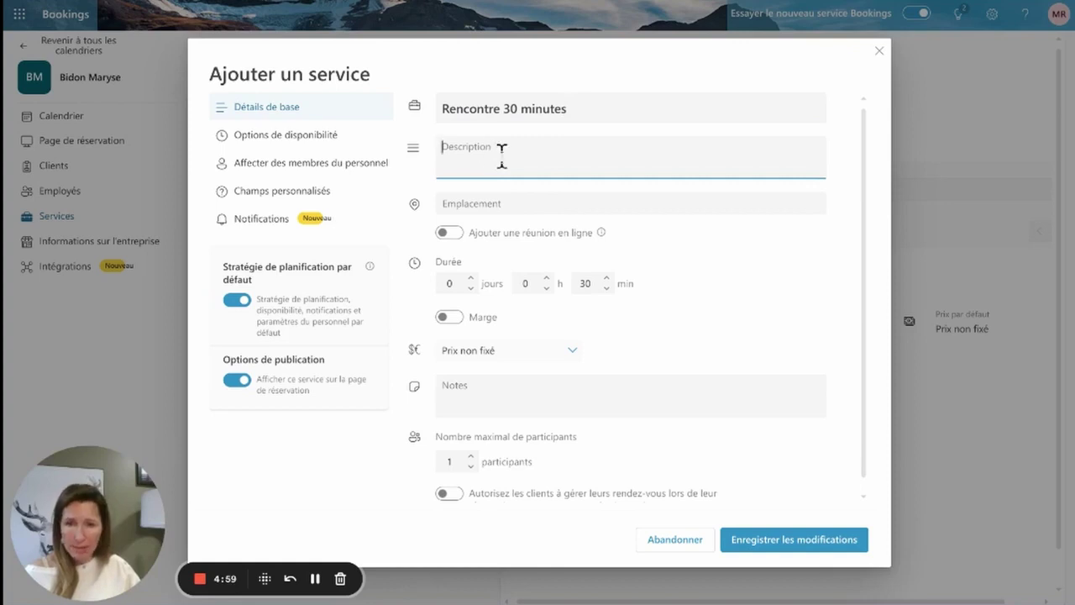
{"action": "left_click", "coordinate": [450, 234]}
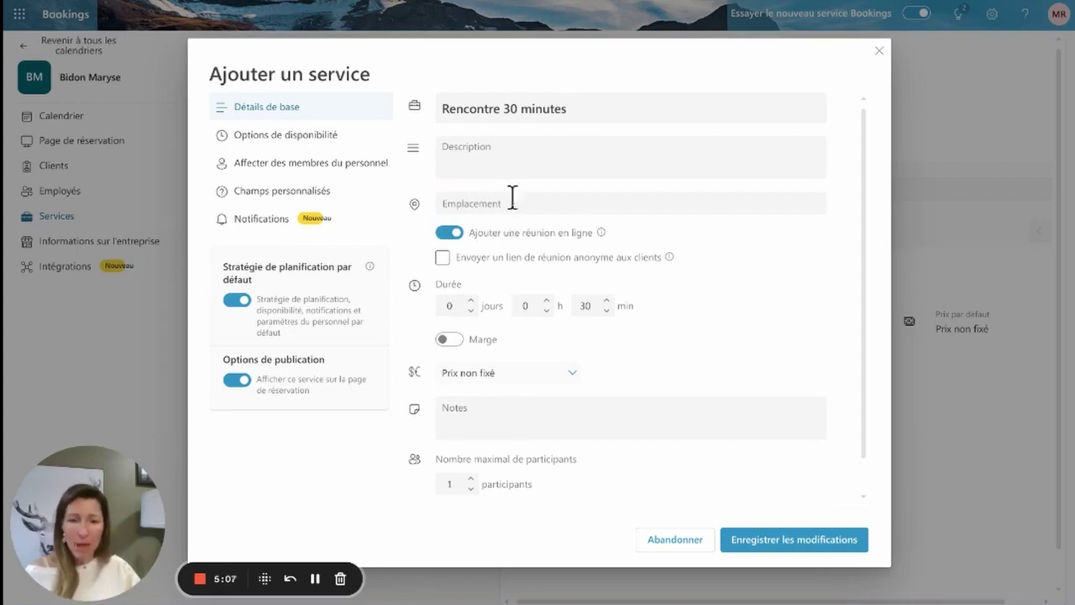
- Try other minute values for the service's duration and return it to 30 minutes
{"action": "left_click", "coordinate": [437, 306]}
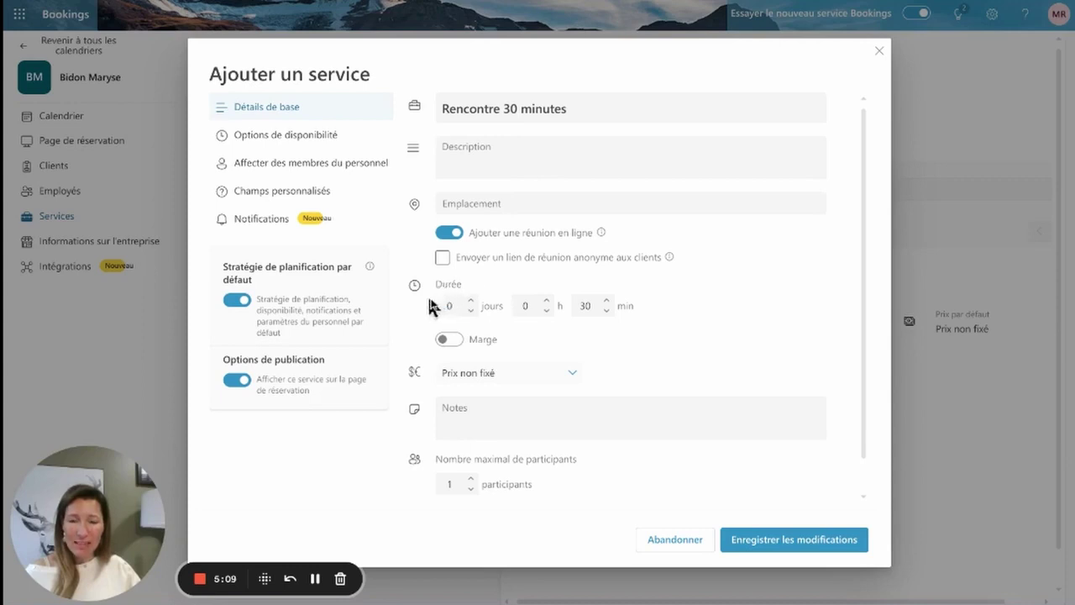
{"action": "left_click", "coordinate": [585, 305]}
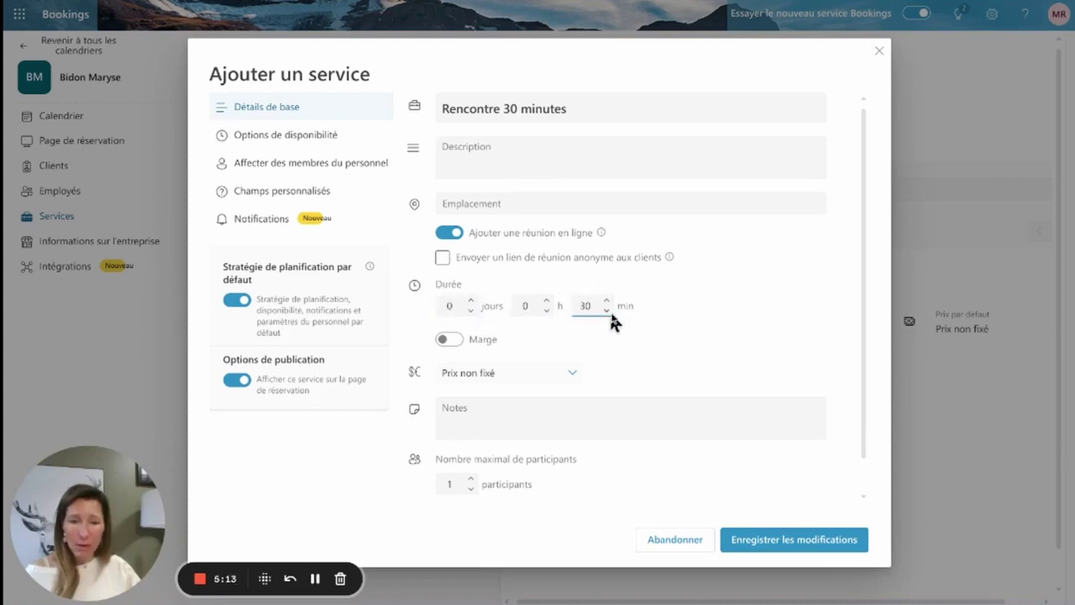
{"action": "left_click", "coordinate": [606, 311]}
{"action": "left_click", "coordinate": [607, 311]}
{"action": "left_click", "coordinate": [607, 301]}
{"action": "left_click", "coordinate": [607, 301]}
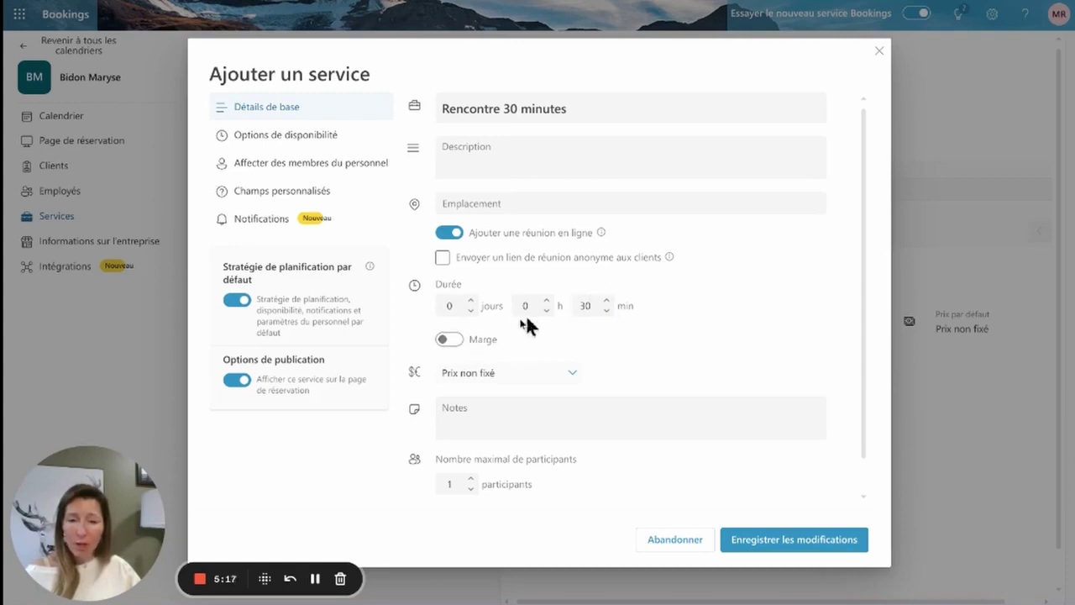
{"action": "left_click", "coordinate": [593, 306]}
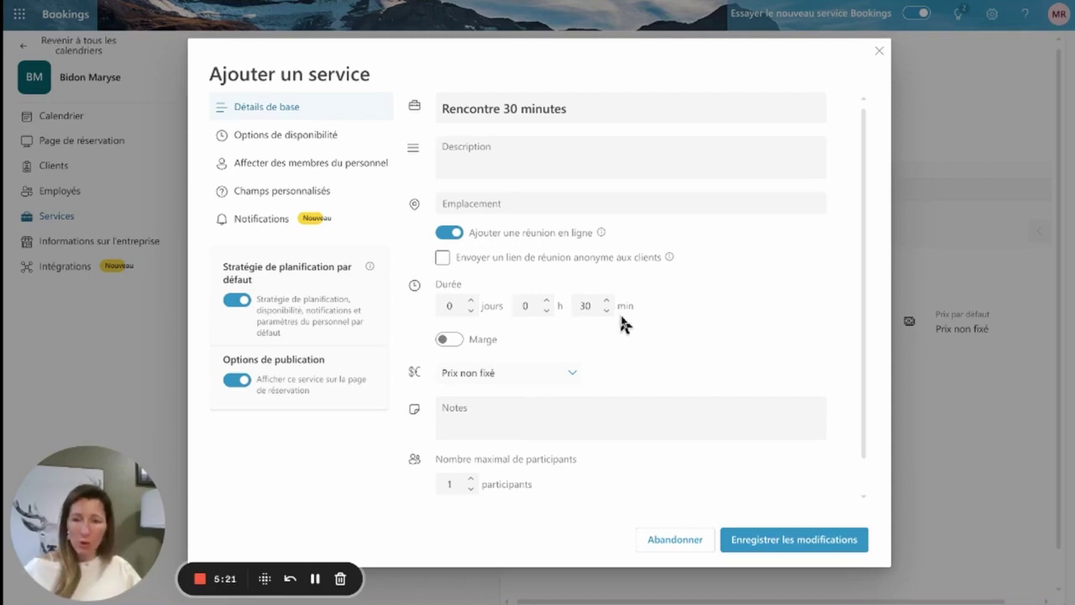
- Enable the service's buffer time and set it to 5 minutes after each appointment
{"action": "left_click", "coordinate": [451, 339]}
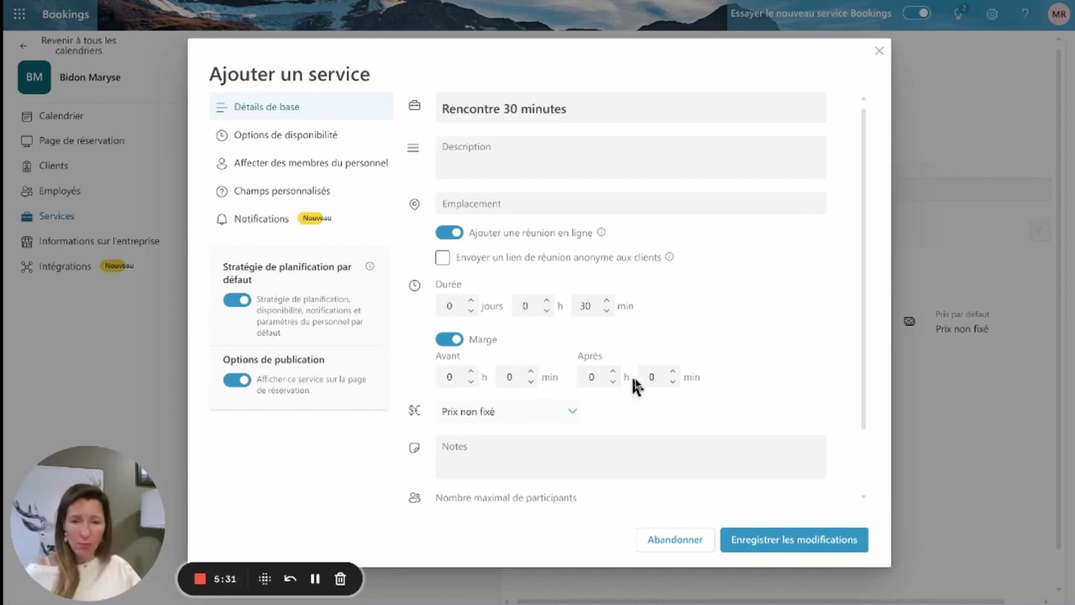
{"action": "left_click", "coordinate": [673, 371]}
{"action": "left_click", "coordinate": [673, 371]}
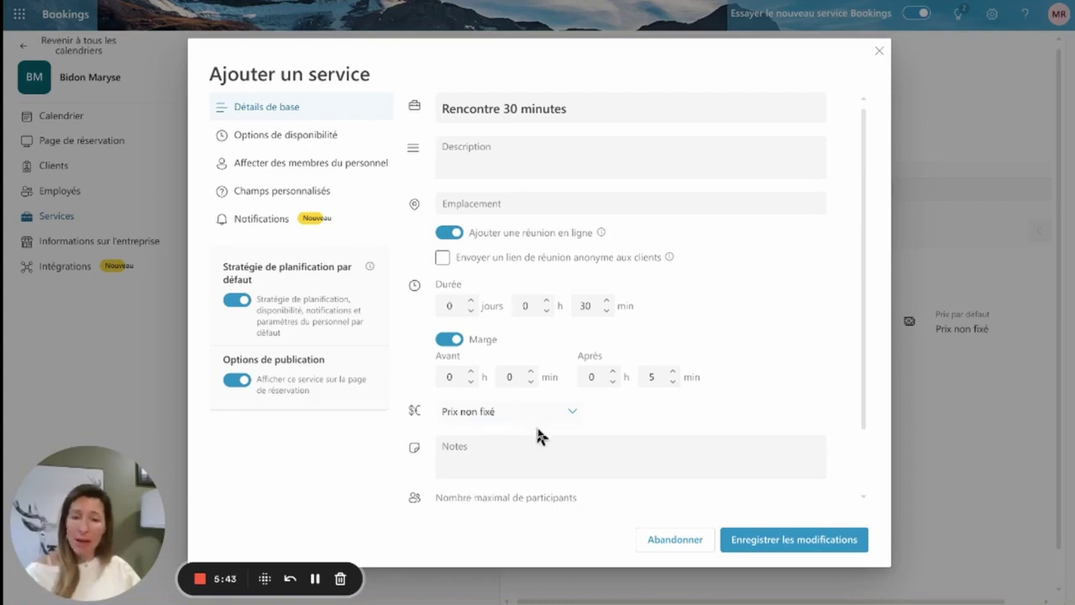
- Try a maximum of 4 participants for the service, then return the limit to 1
{"action": "scroll", "coordinate": [538, 430], "scroll_direction": "down", "scroll_amount": 2}
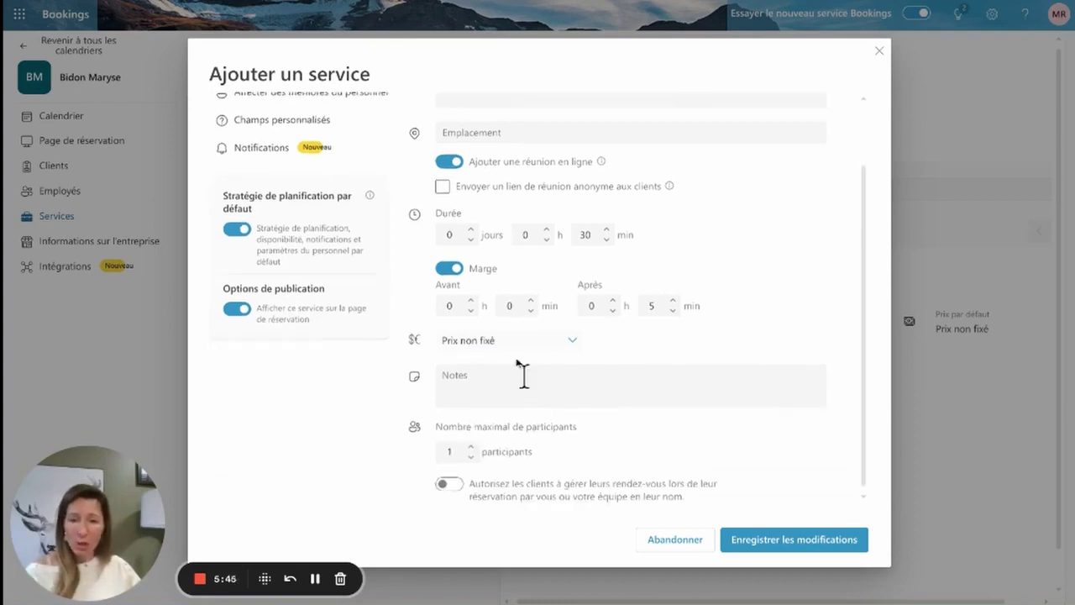
{"action": "left_click", "coordinate": [469, 446]}
{"action": "left_click", "coordinate": [469, 446]}
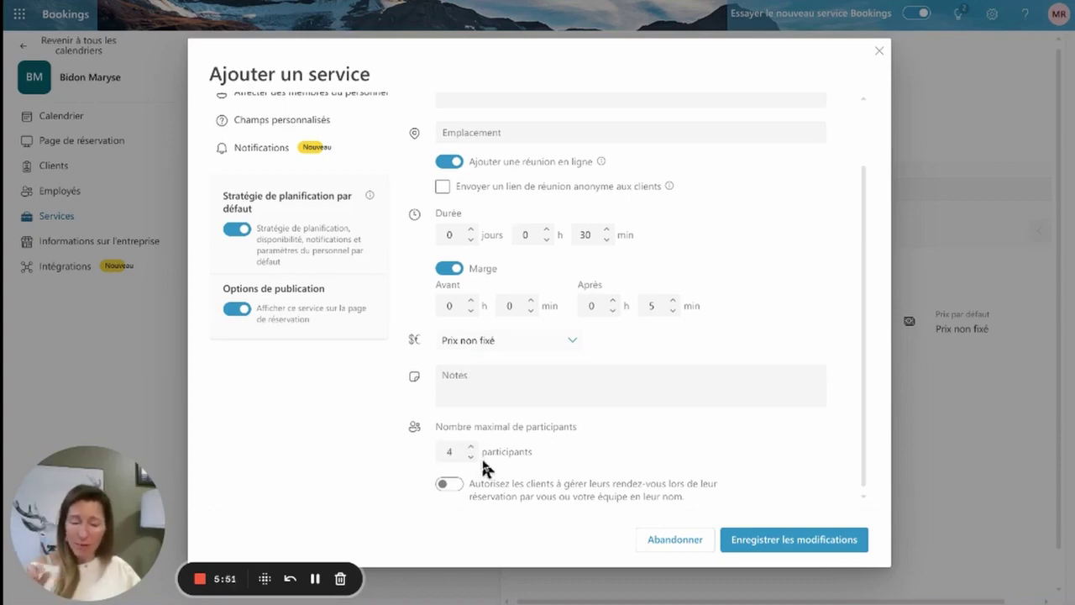
{"action": "left_click", "coordinate": [472, 459]}
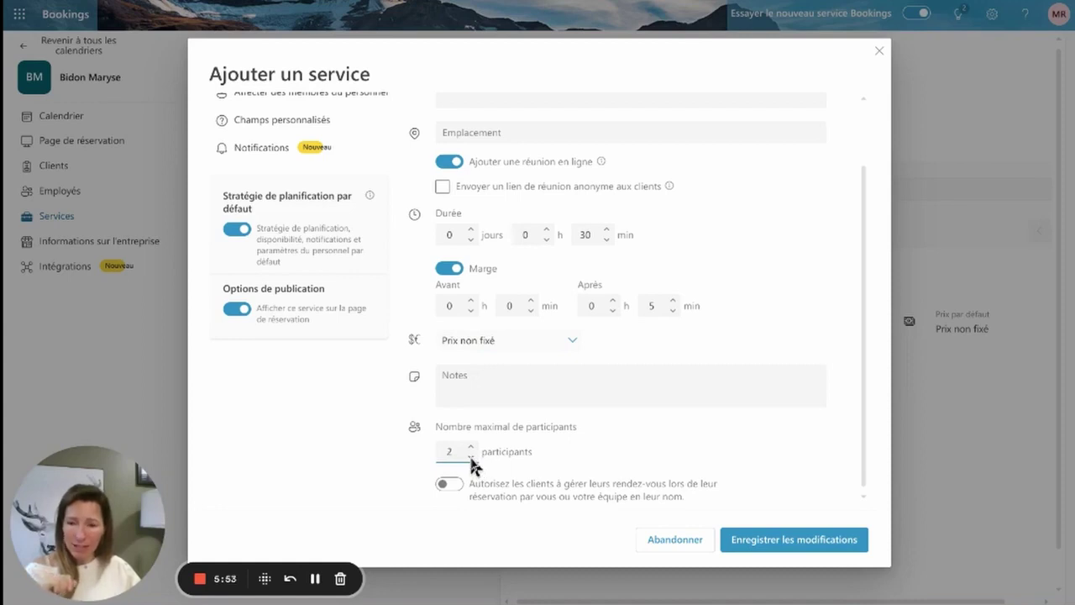
{"action": "left_click", "coordinate": [470, 457]}
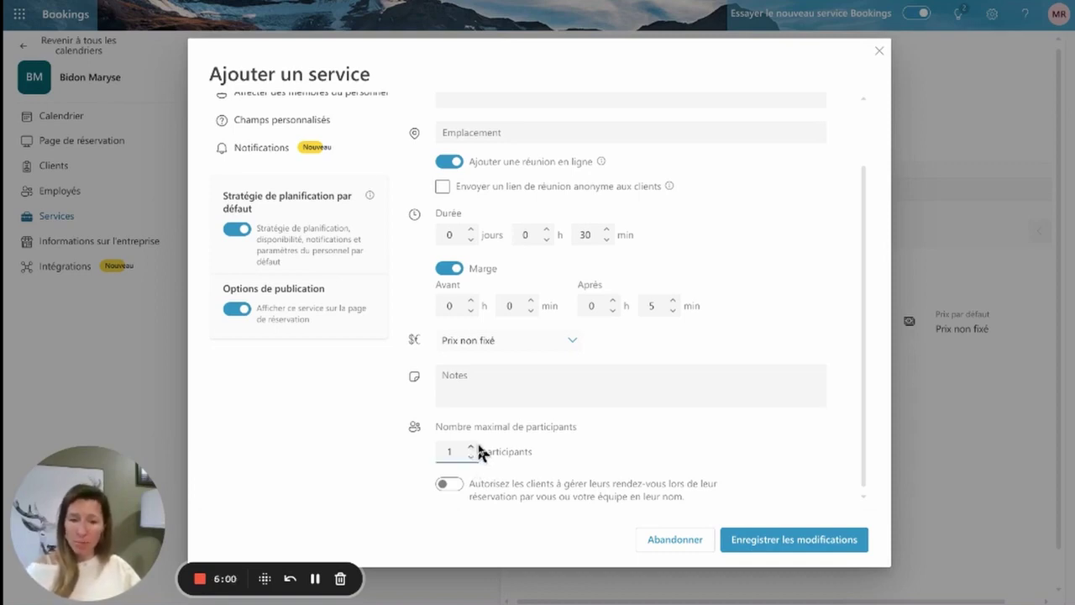
- Allow clients to manage appointments booked on their behalf, turn off the service's default scheduling policy, and save the service
{"action": "left_click", "coordinate": [449, 483]}
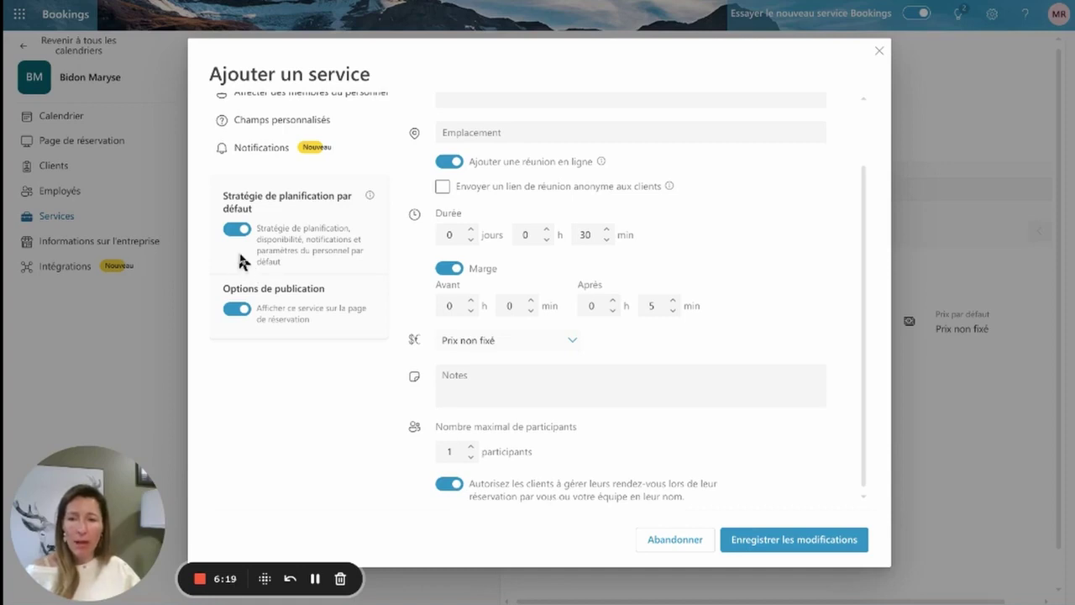
{"action": "scroll", "coordinate": [249, 243], "scroll_direction": "up", "scroll_amount": 2}
{"action": "left_click", "coordinate": [237, 300]}
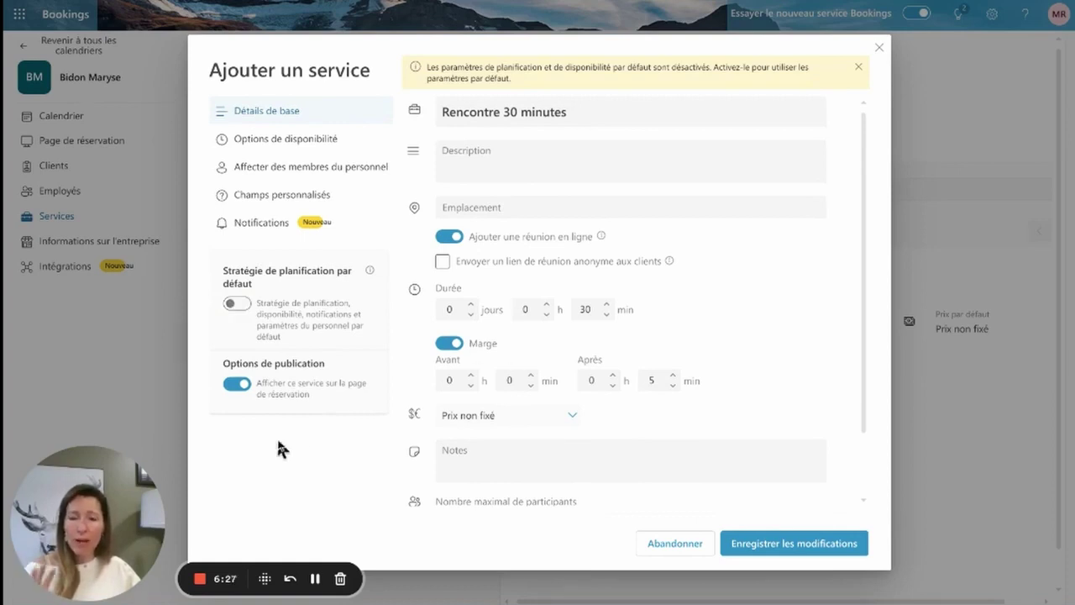
{"action": "scroll", "coordinate": [528, 450], "scroll_direction": "down", "scroll_amount": 1}
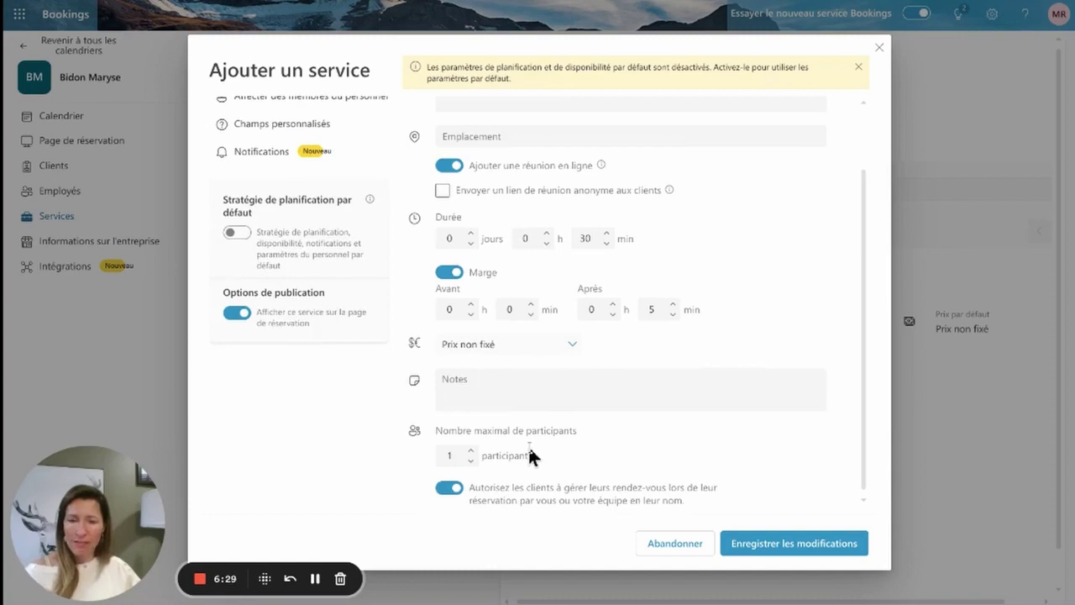
{"action": "scroll", "coordinate": [529, 451], "scroll_direction": "up", "scroll_amount": 1}
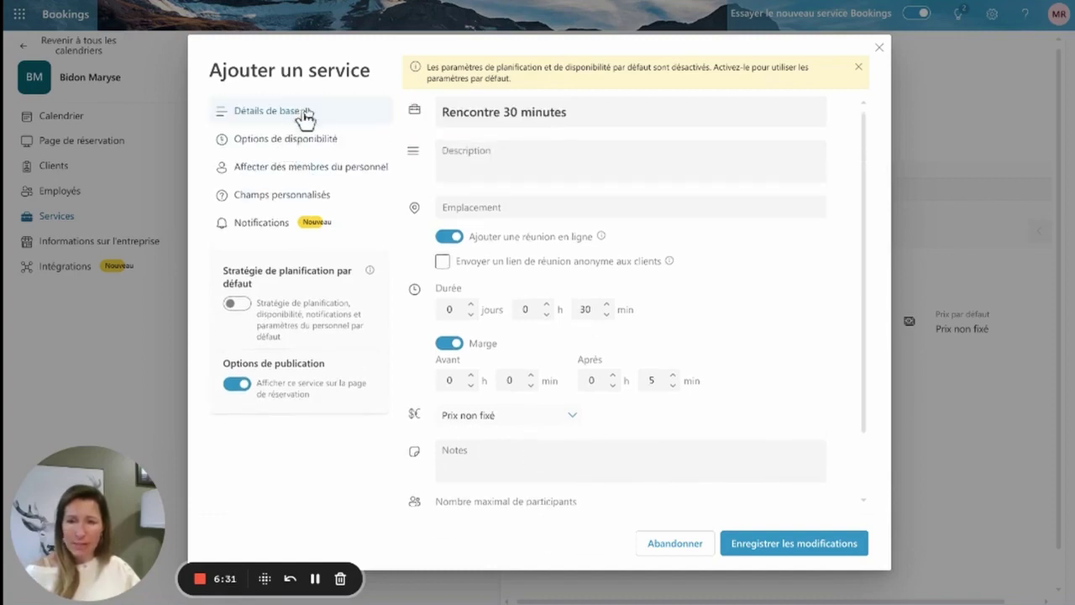
{"action": "left_click", "coordinate": [793, 544]}
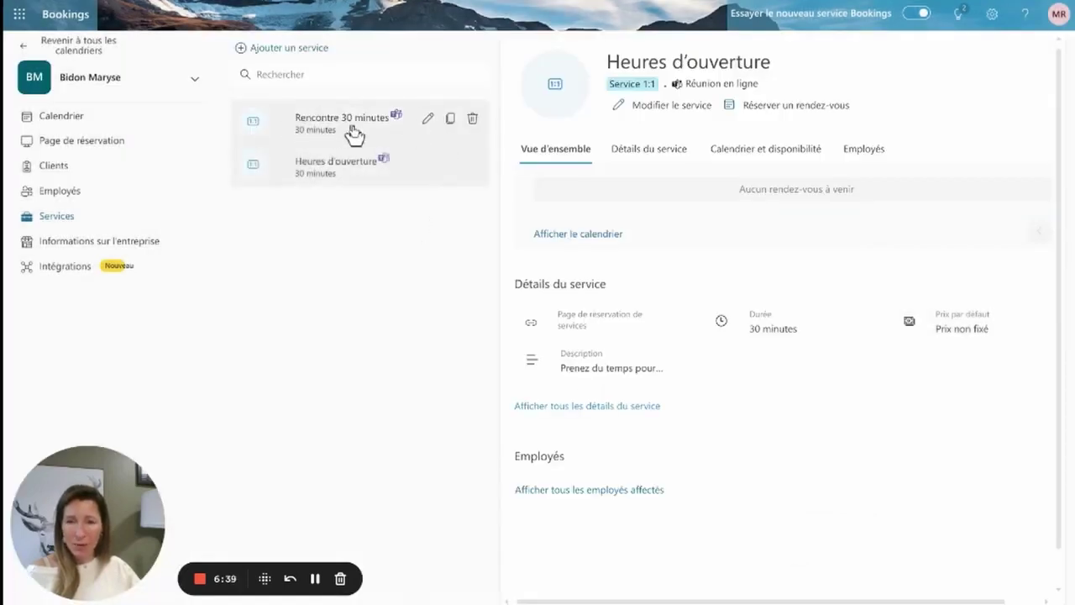
- Reopen the "Rencontre 30 minutes" service for editing and set its general availability to "Heures personnalisées (toutes les semaines)"
{"action": "left_click", "coordinate": [428, 120]}
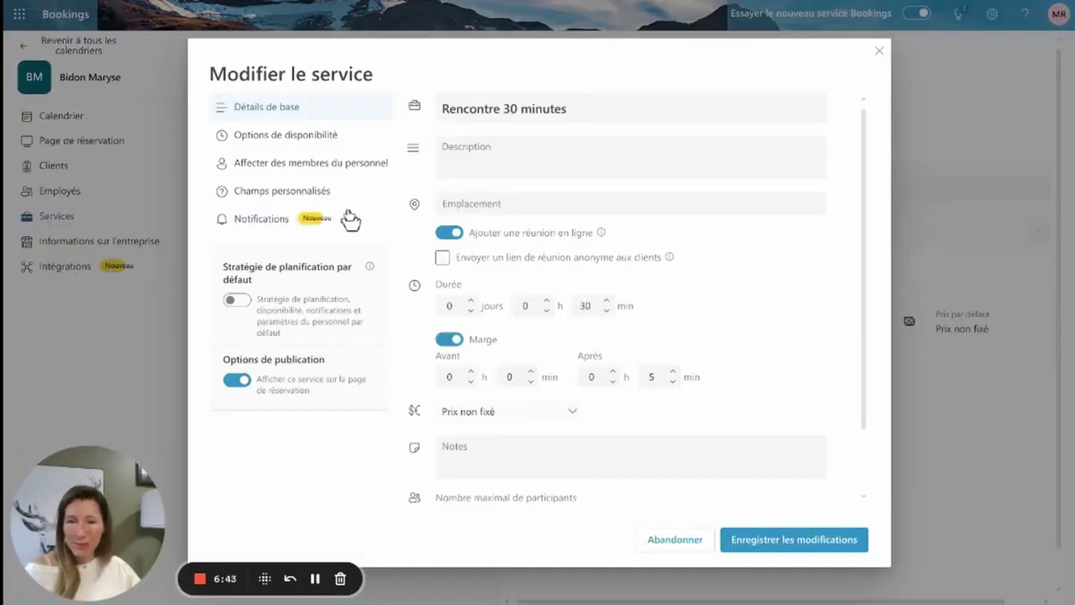
{"action": "left_click", "coordinate": [267, 143]}
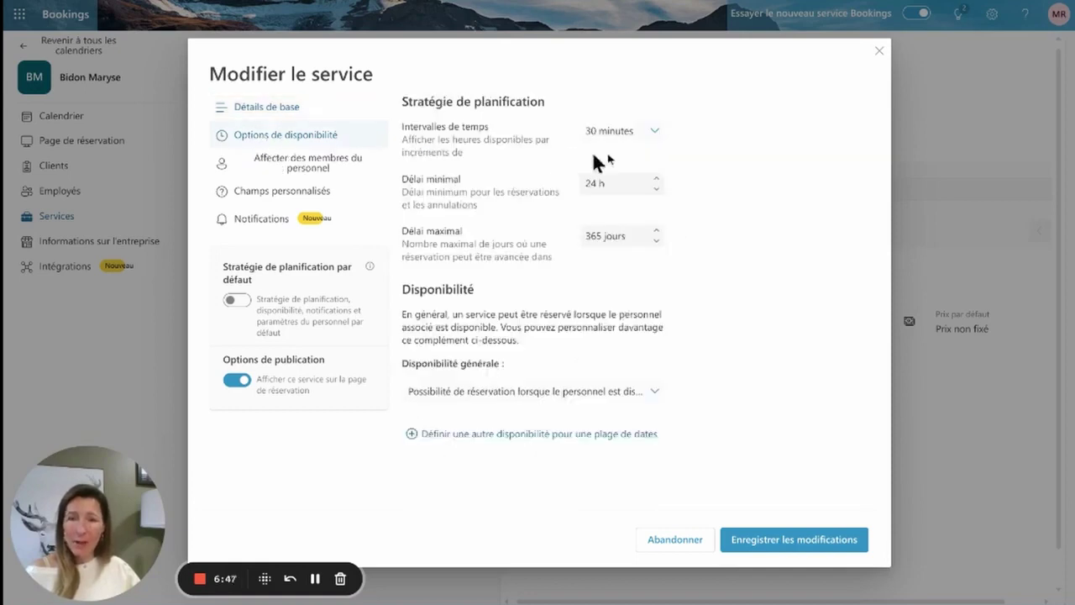
{"action": "left_click", "coordinate": [658, 136]}
{"action": "left_click", "coordinate": [659, 136]}
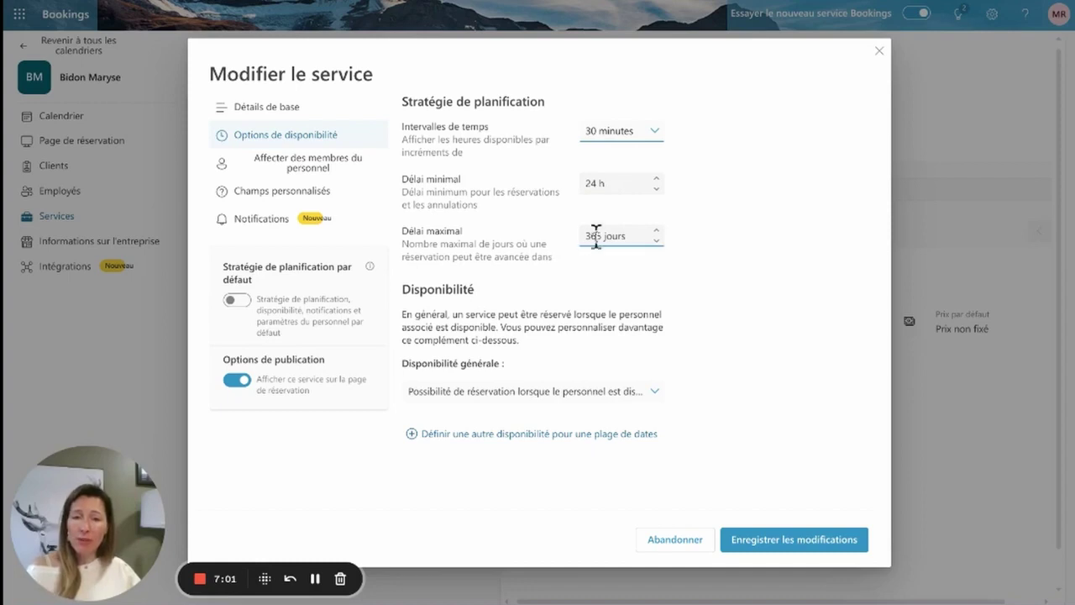
{"action": "left_click", "coordinate": [638, 241]}
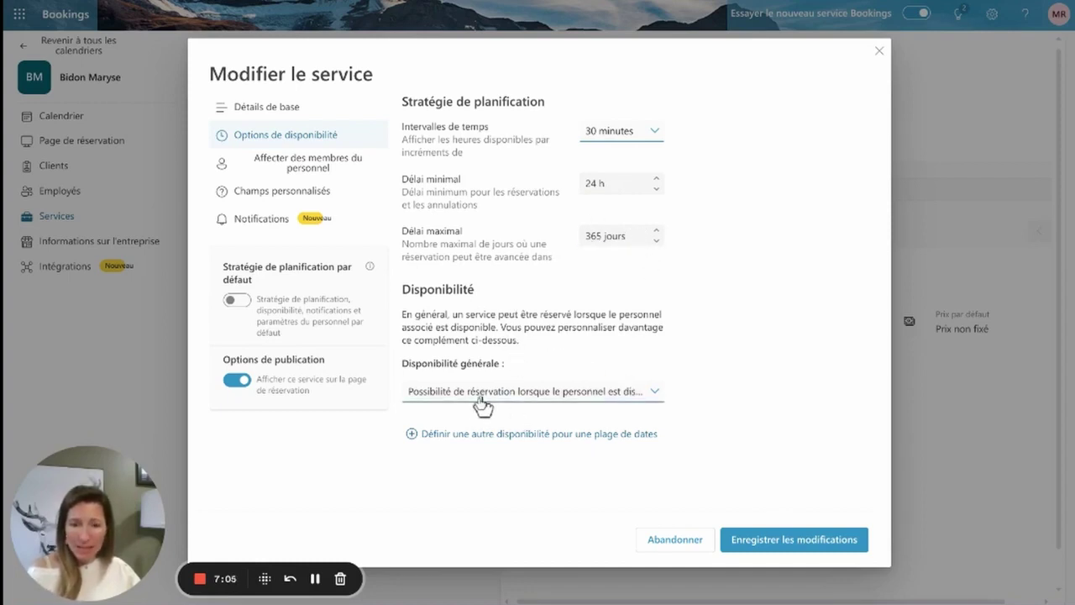
{"action": "left_click", "coordinate": [638, 401]}
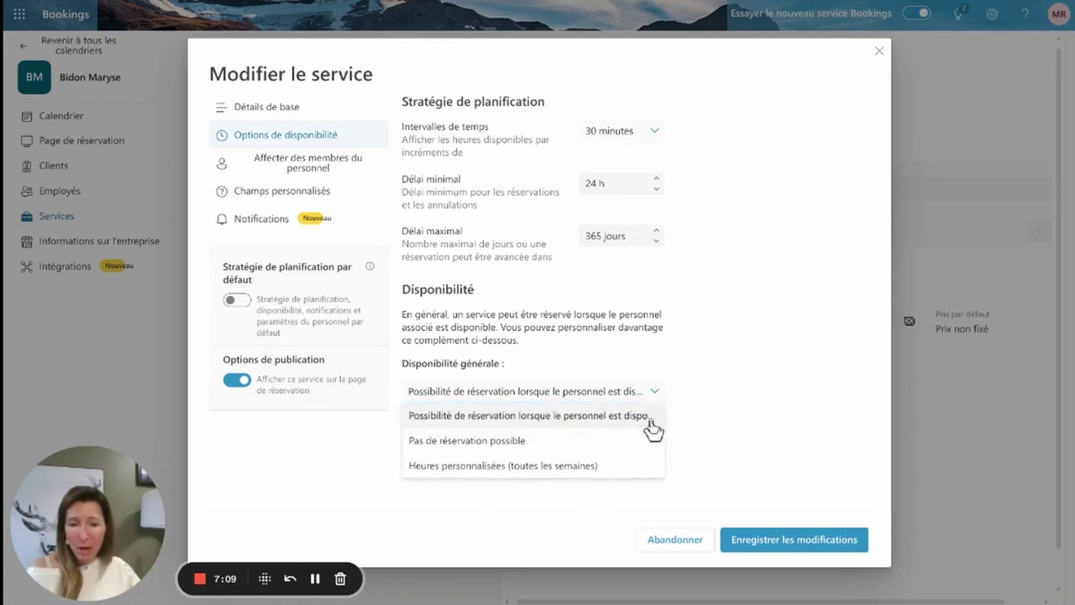
{"action": "left_click", "coordinate": [595, 474]}
{"action": "scroll", "coordinate": [595, 472], "scroll_direction": "down", "scroll_amount": 3}
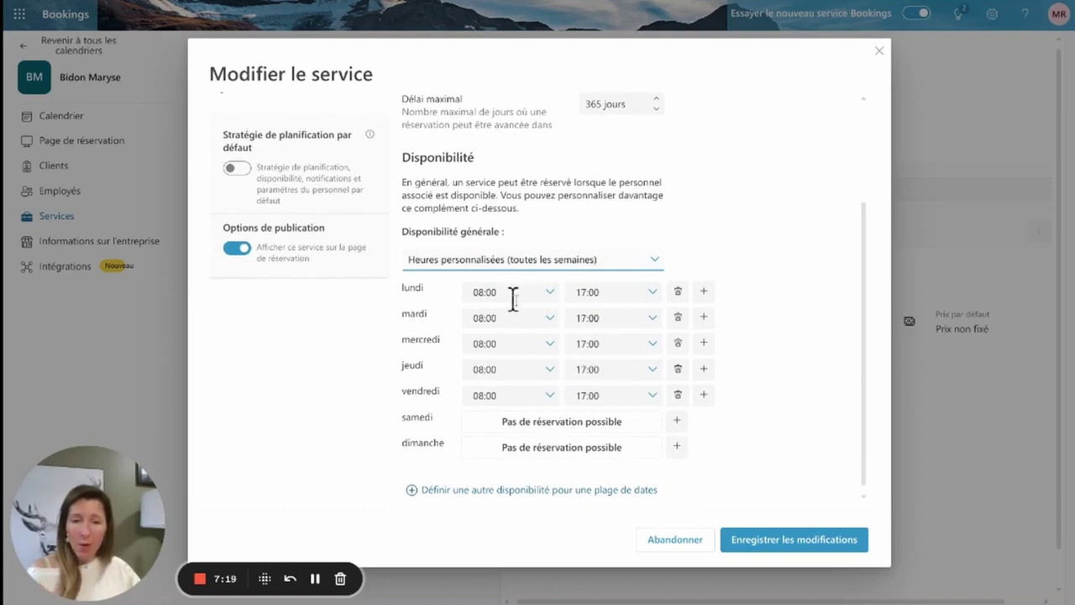
- Set Monday's custom availability hours to 08:30–16:30
{"action": "left_click", "coordinate": [549, 292]}
{"action": "left_click", "coordinate": [503, 340]}
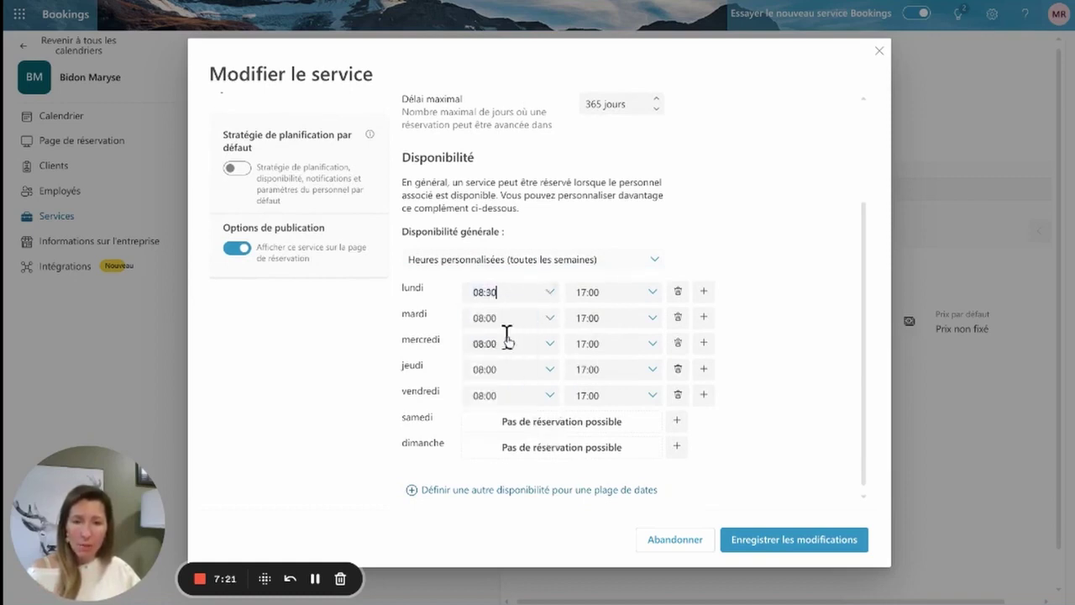
{"action": "left_click", "coordinate": [653, 292]}
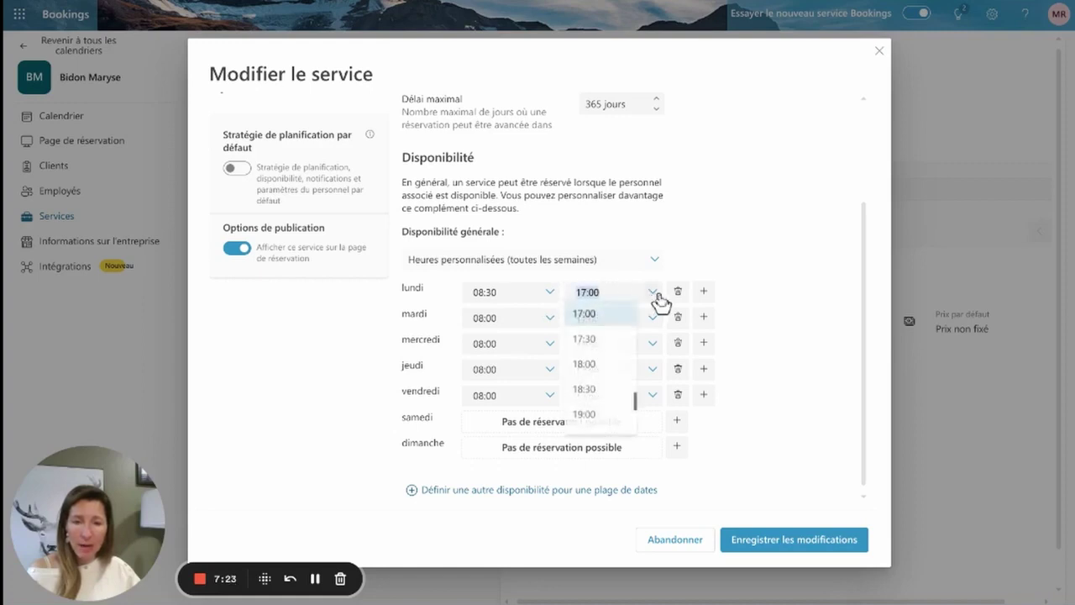
{"action": "scroll", "coordinate": [612, 343], "scroll_direction": "up", "scroll_amount": 2}
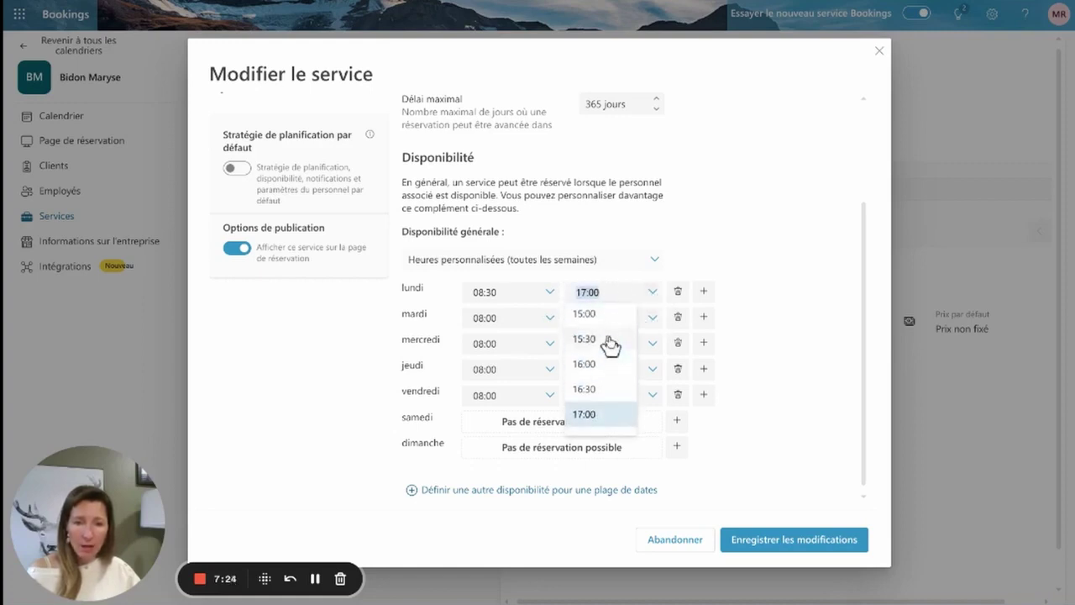
{"action": "left_click", "coordinate": [592, 388]}
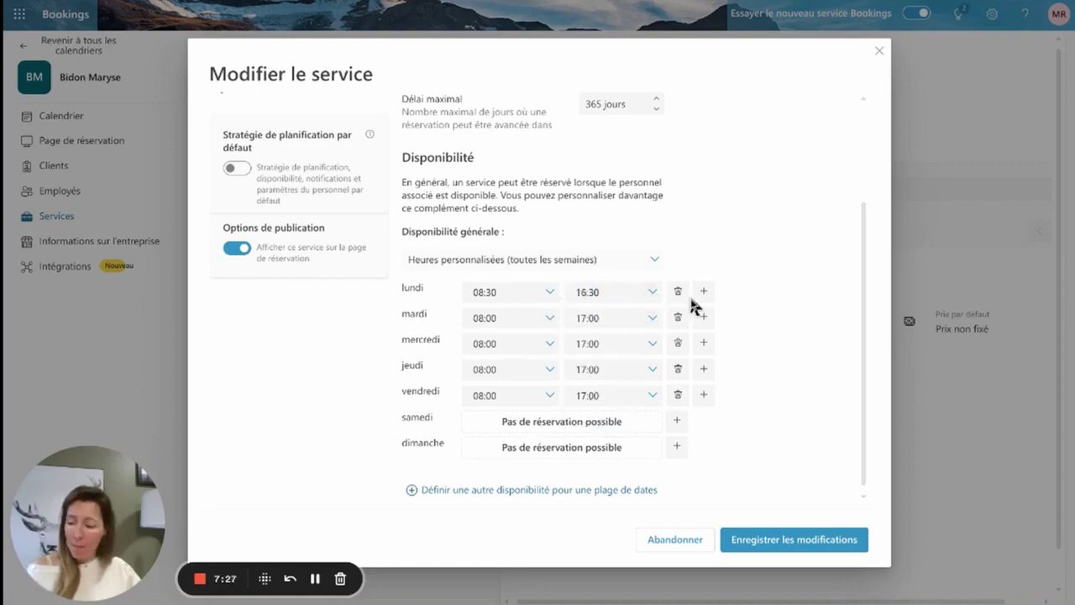
- Split Monday's availability around lunch by ending the first slot at 12:00 and adding a second slot from 13:00 to 16:30
{"action": "double_click", "coordinate": [600, 291]}
{"action": "type", "text": "12:00"}
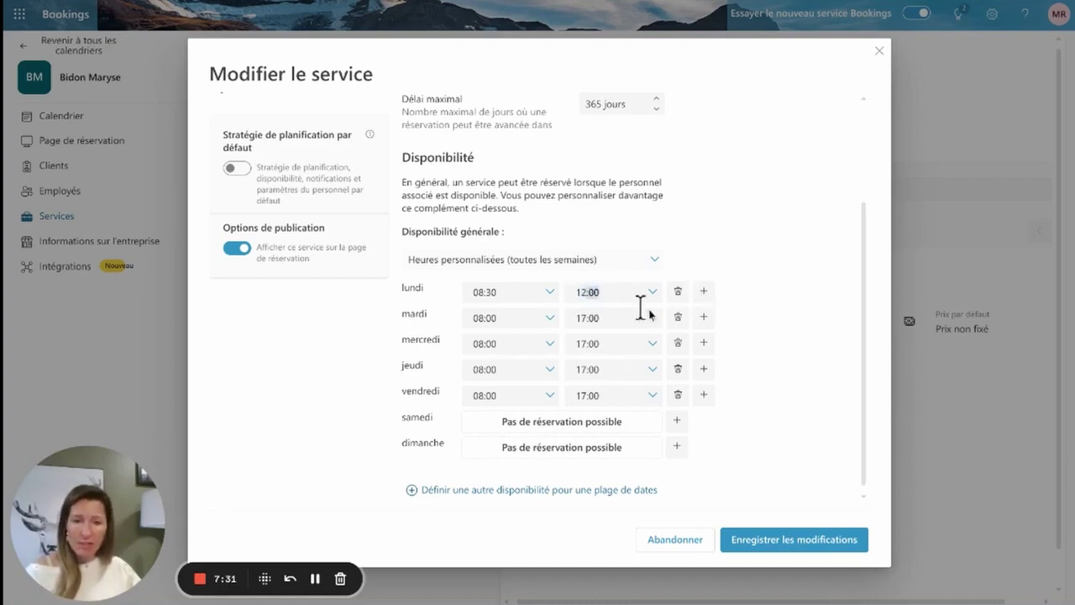
{"action": "left_click", "coordinate": [704, 293]}
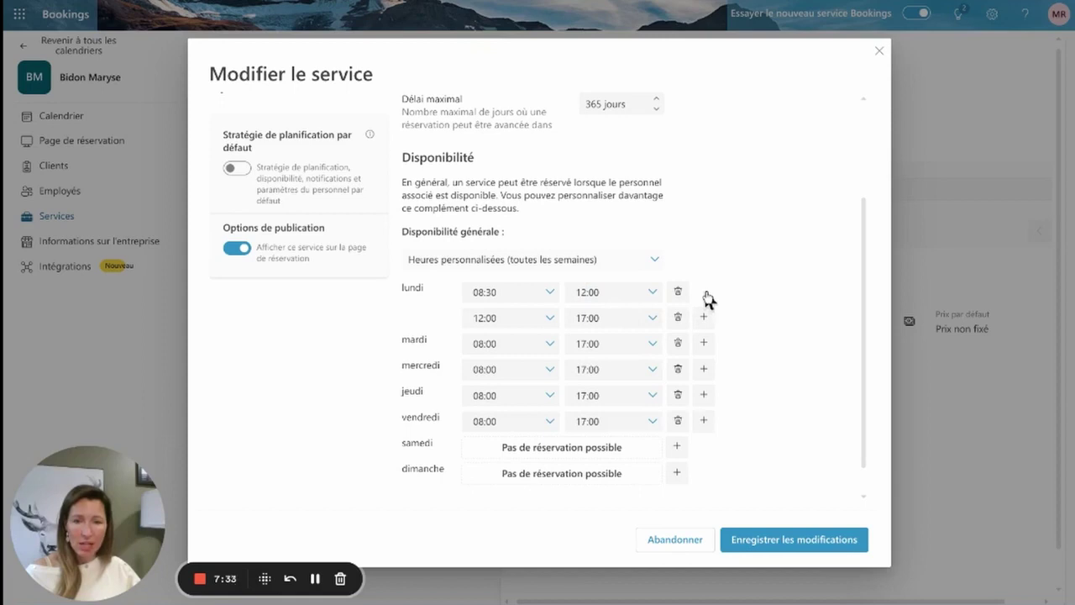
{"action": "double_click", "coordinate": [491, 317]}
{"action": "type", "text": "13:00"}
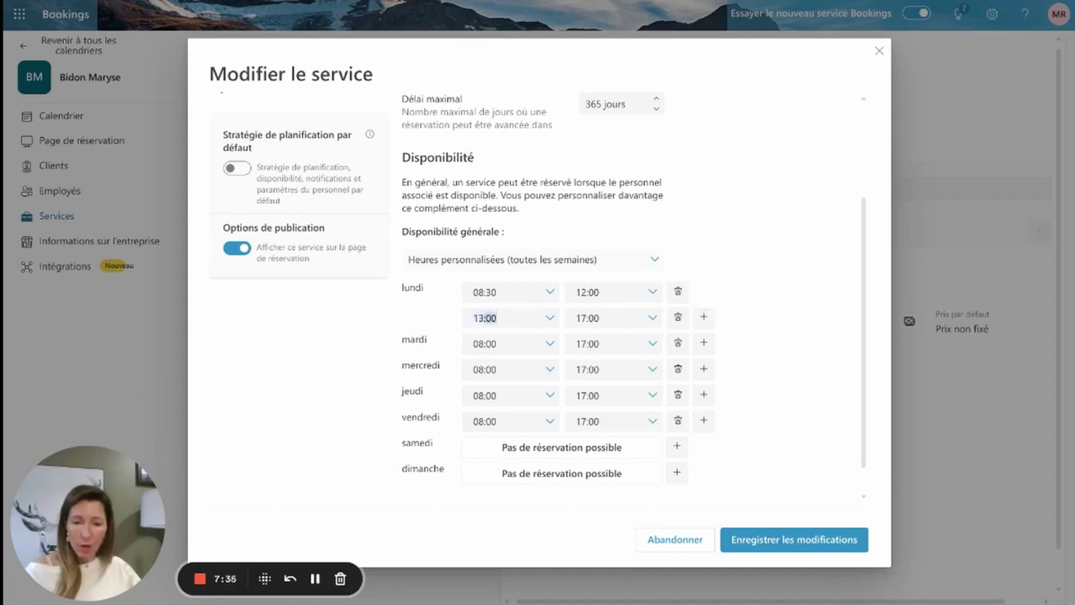
{"action": "double_click", "coordinate": [614, 318]}
{"action": "type", "text": "1"}
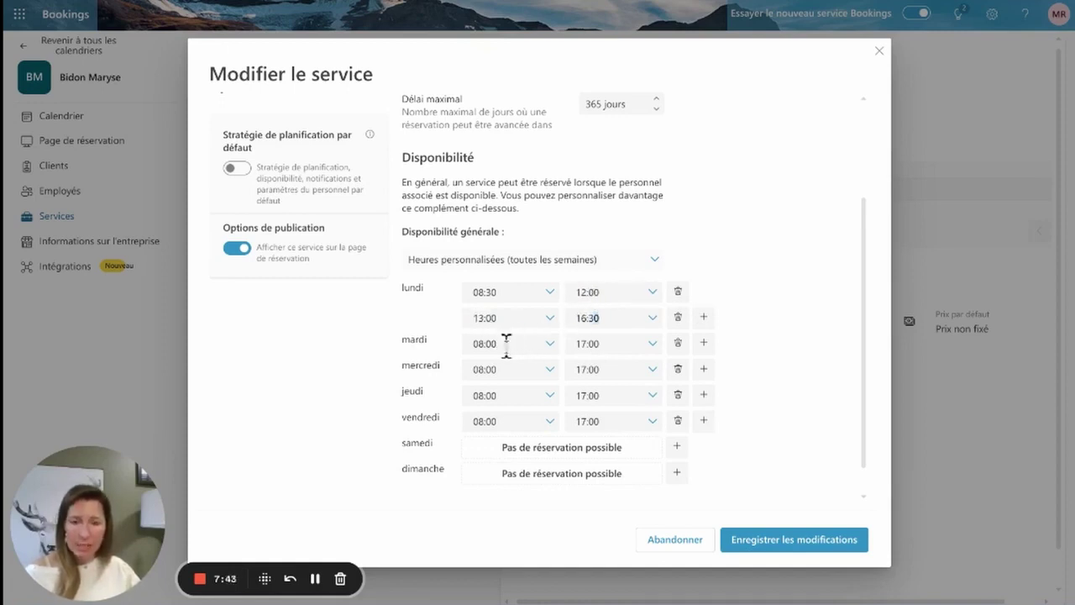
- Review the service's scheduling policy and the weekly availability hours of the remaining days
{"action": "left_click", "coordinate": [589, 341]}
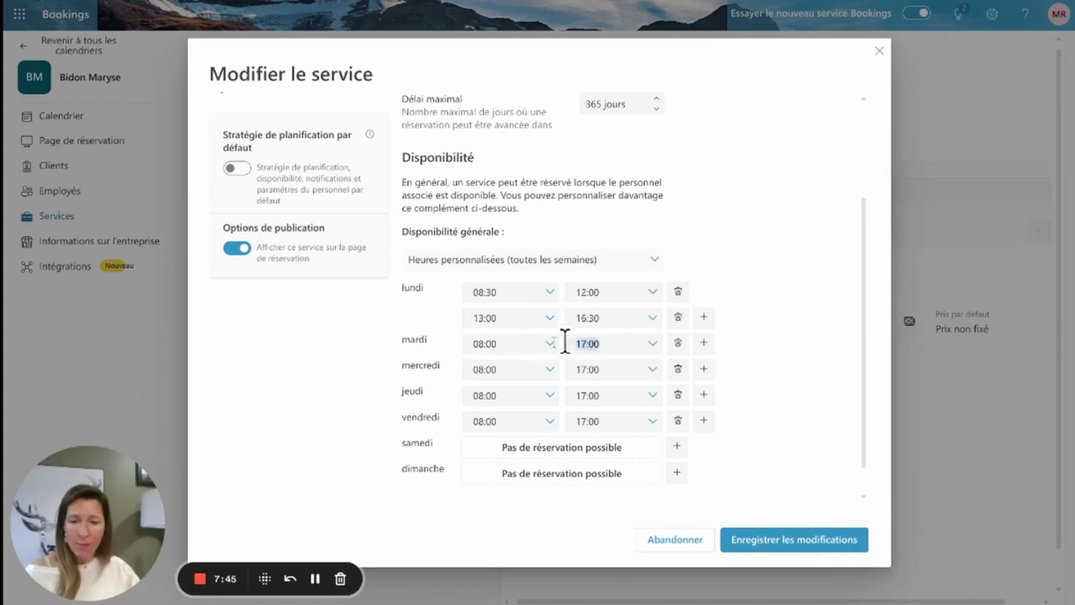
{"action": "left_click", "coordinate": [502, 342]}
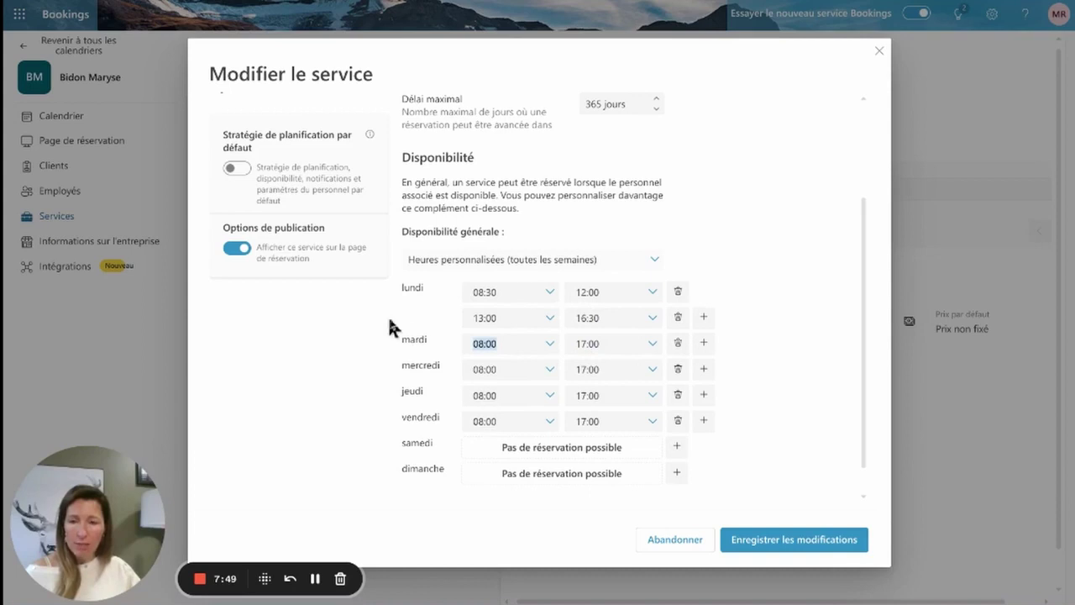
{"action": "scroll", "coordinate": [595, 367], "scroll_direction": "up", "scroll_amount": 2}
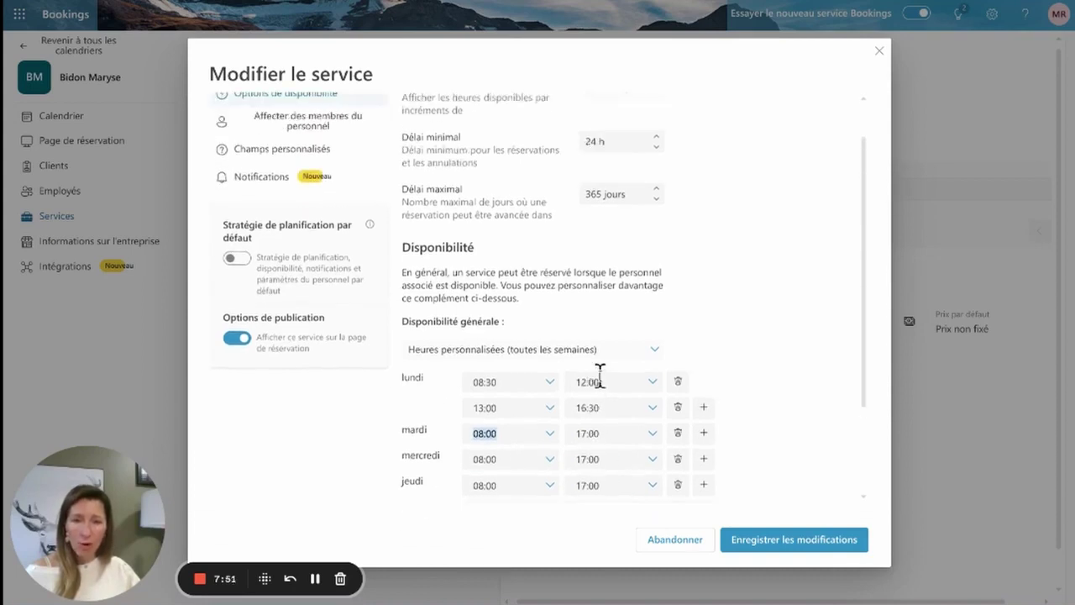
{"action": "scroll", "coordinate": [598, 370], "scroll_direction": "down", "scroll_amount": 3}
{"action": "scroll", "coordinate": [614, 372], "scroll_direction": "up", "scroll_amount": 4}
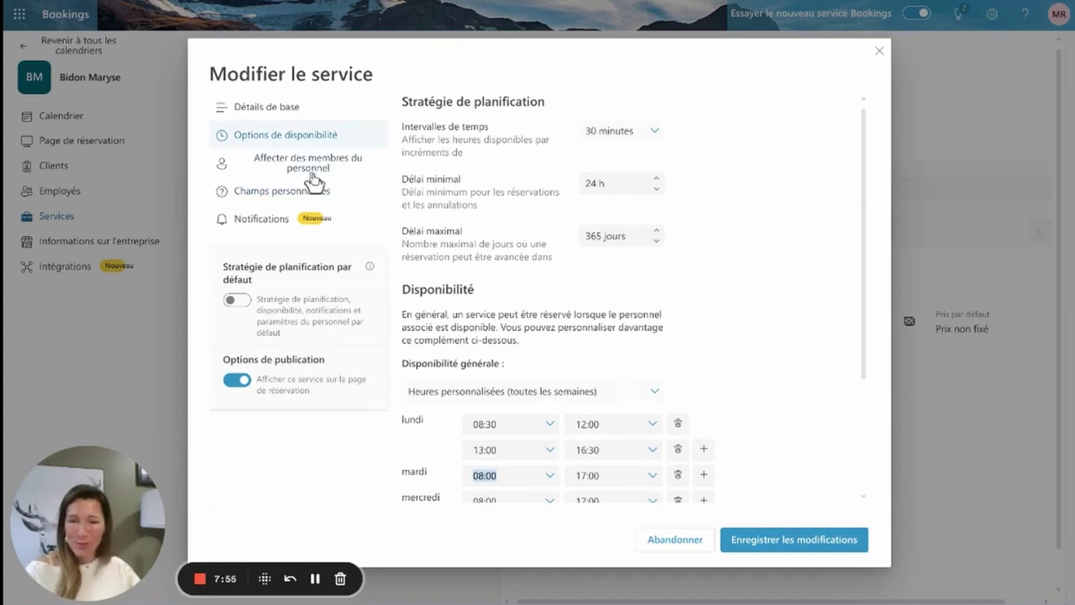
{"action": "scroll", "coordinate": [528, 383], "scroll_direction": "down", "scroll_amount": 4}
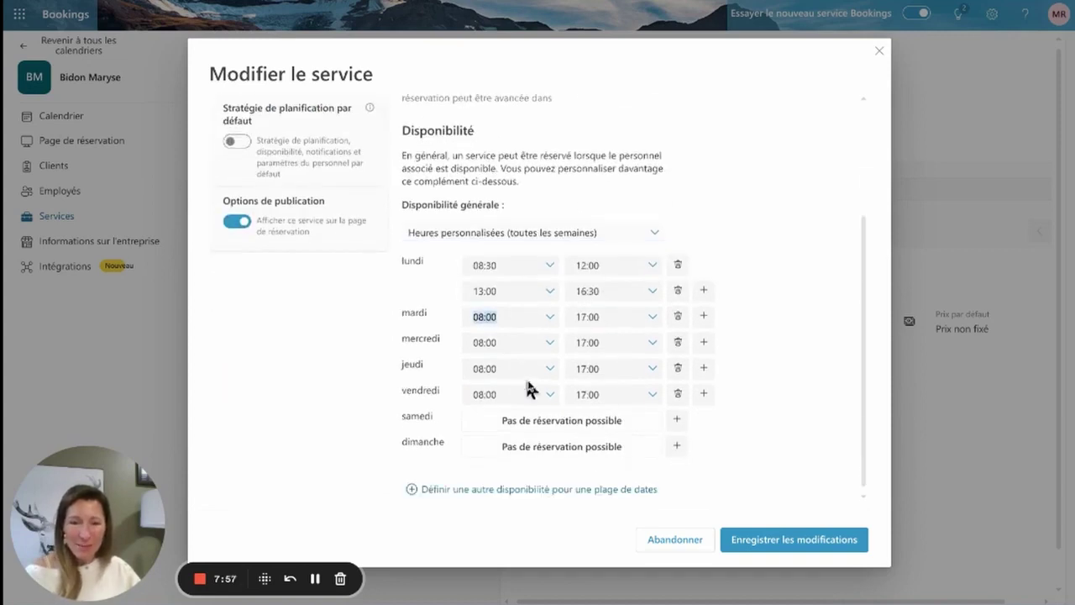
{"action": "scroll", "coordinate": [525, 386], "scroll_direction": "up", "scroll_amount": 4}
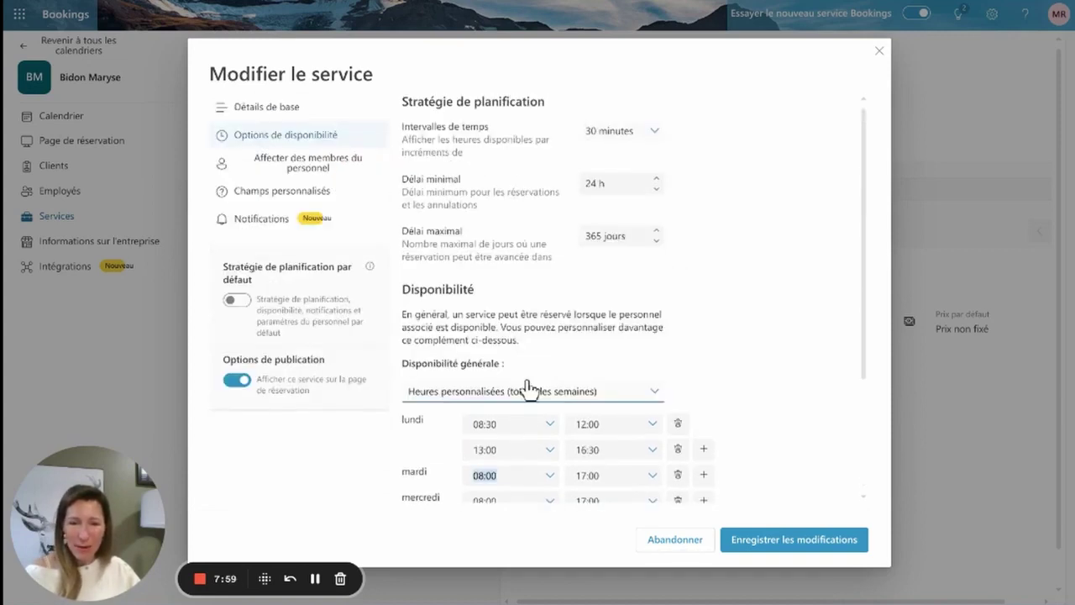
- Stop clients from choosing a specific staff member when booking the service
{"action": "left_click", "coordinate": [313, 168]}
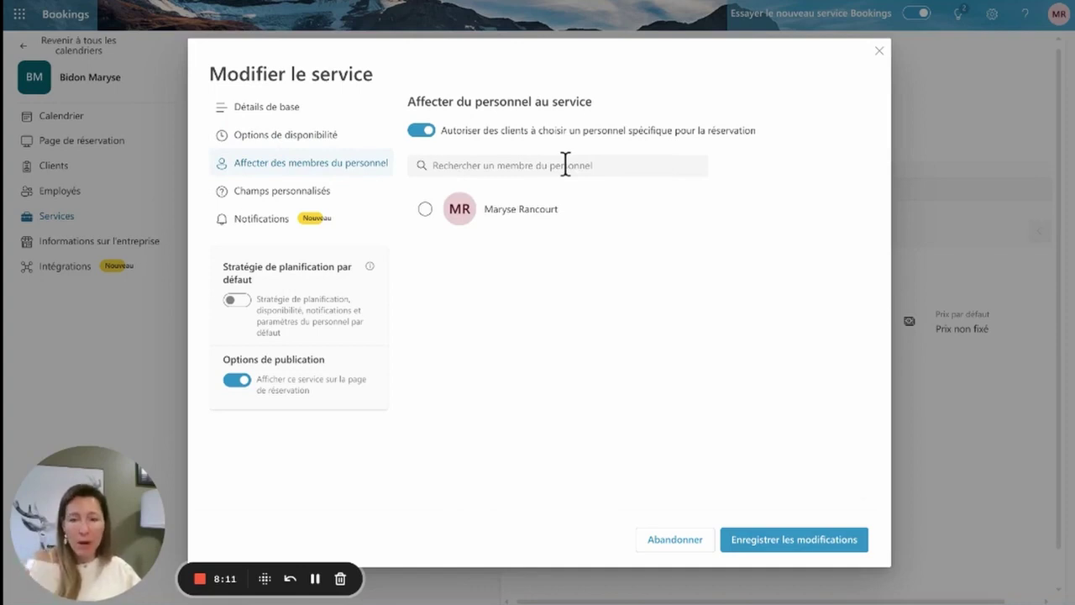
{"action": "left_click", "coordinate": [423, 131]}
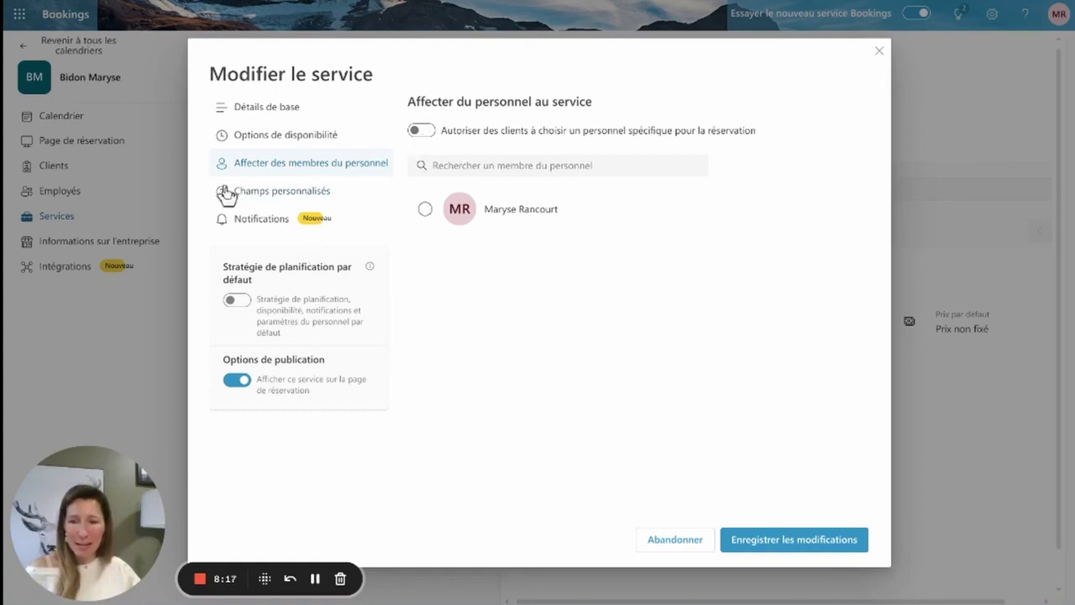
- Make the client's email address mandatory on the booking form and remove the phone number and client address fields
{"action": "left_click", "coordinate": [249, 193]}
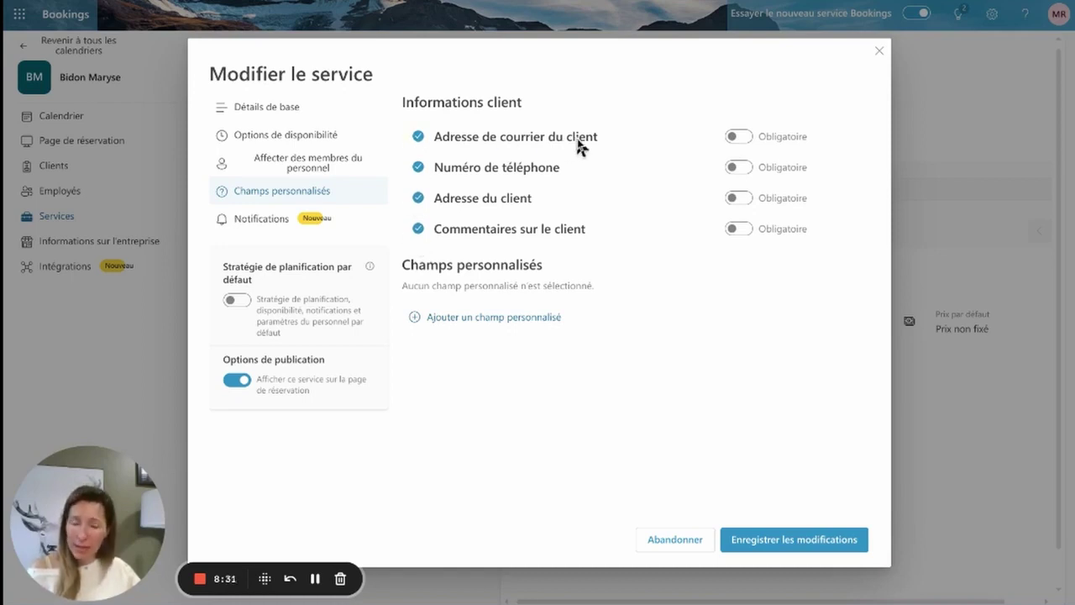
{"action": "left_click", "coordinate": [741, 139]}
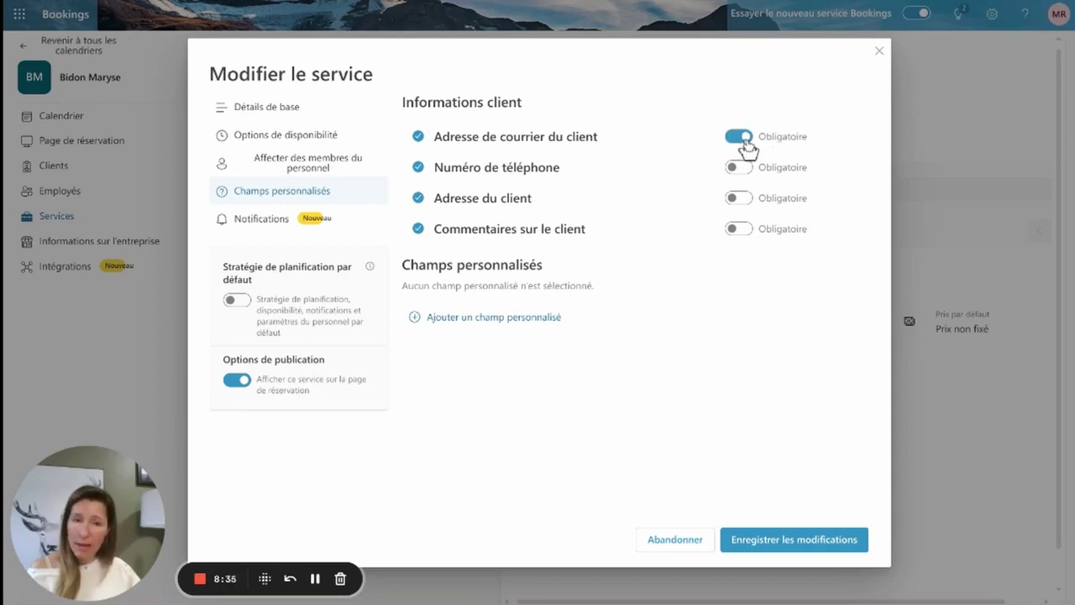
{"action": "left_click", "coordinate": [743, 140]}
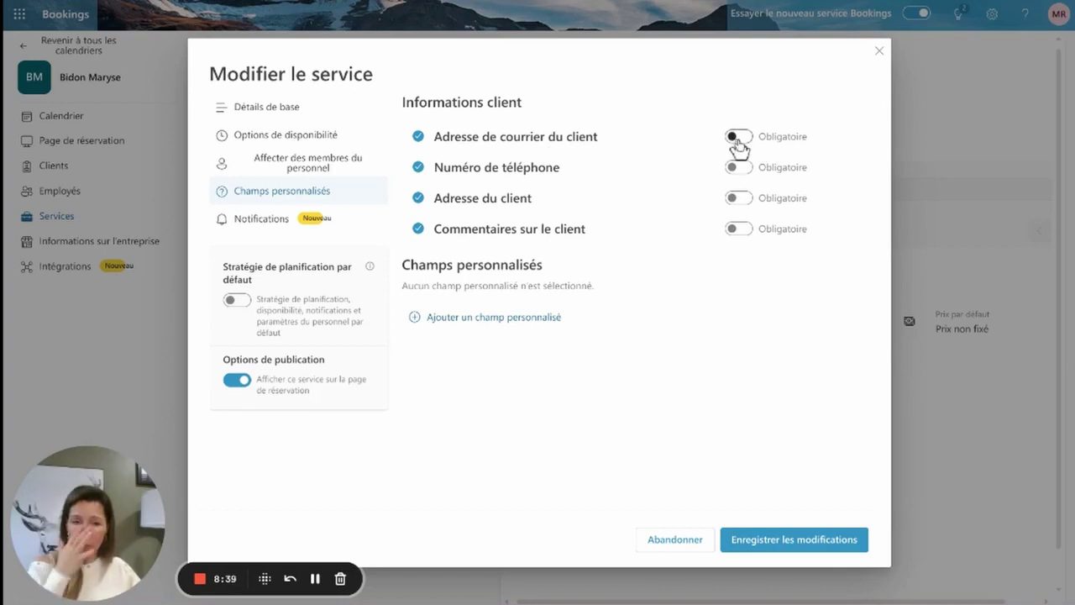
{"action": "left_click", "coordinate": [739, 141]}
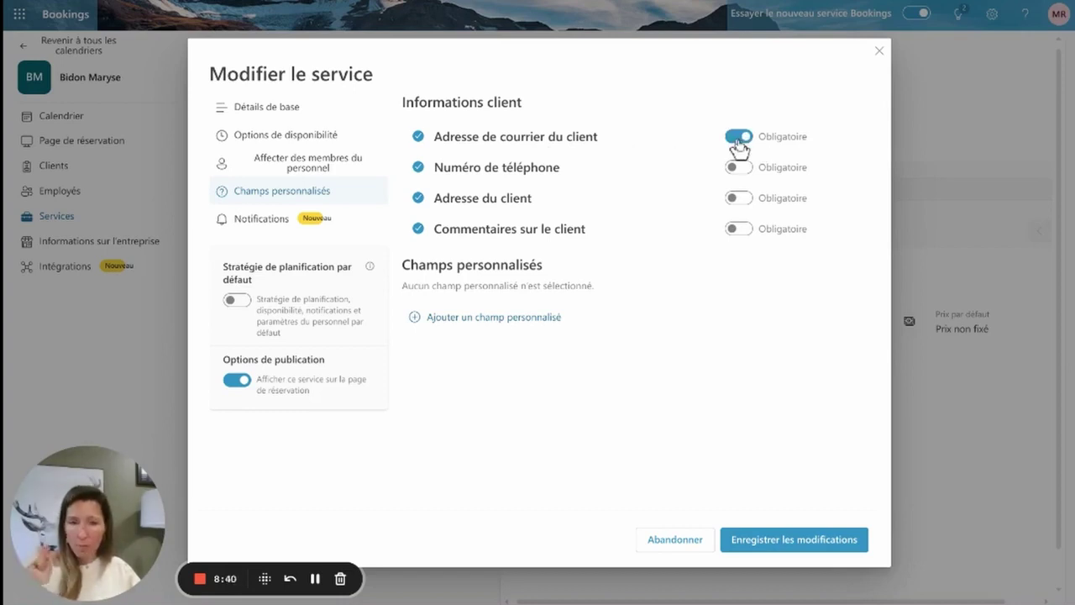
{"action": "left_click", "coordinate": [418, 168]}
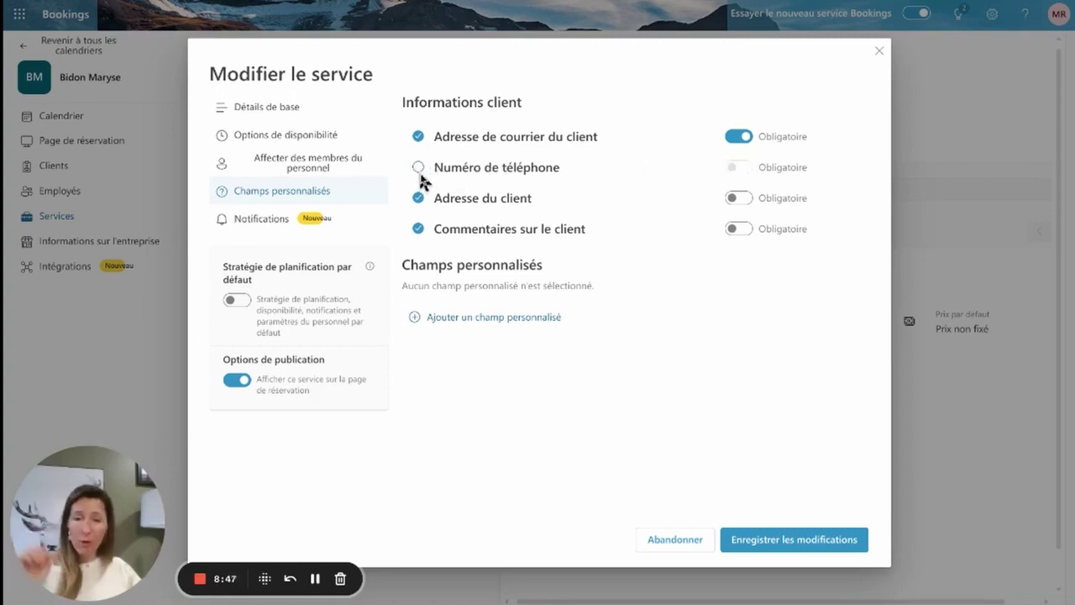
{"action": "left_click", "coordinate": [418, 199]}
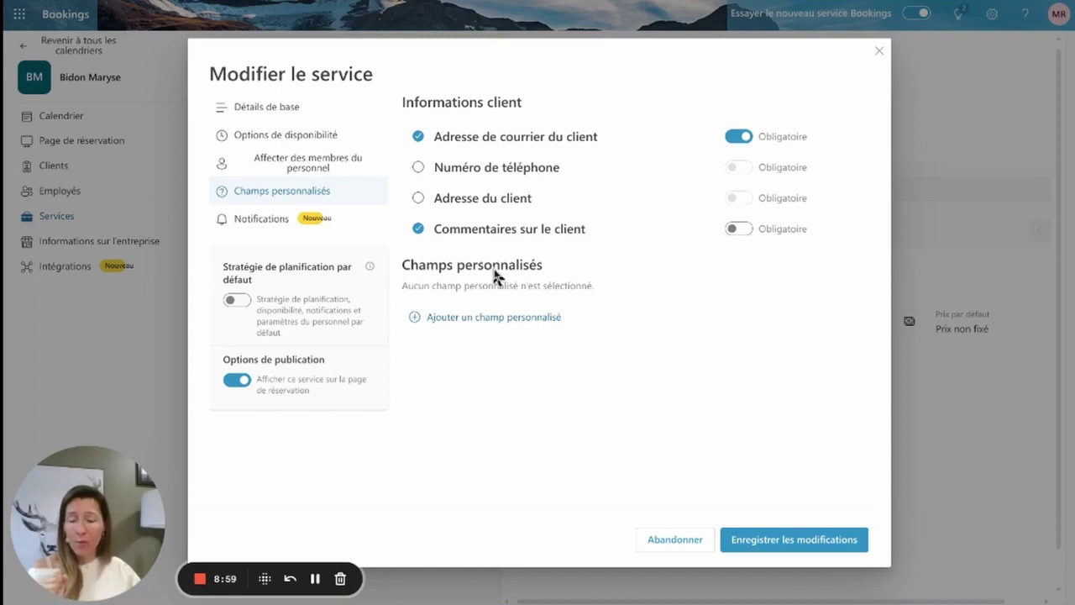
- Add a custom text question "Nom et prénom" to the booking form, include it in the service and make it mandatory
{"action": "left_click", "coordinate": [502, 319]}
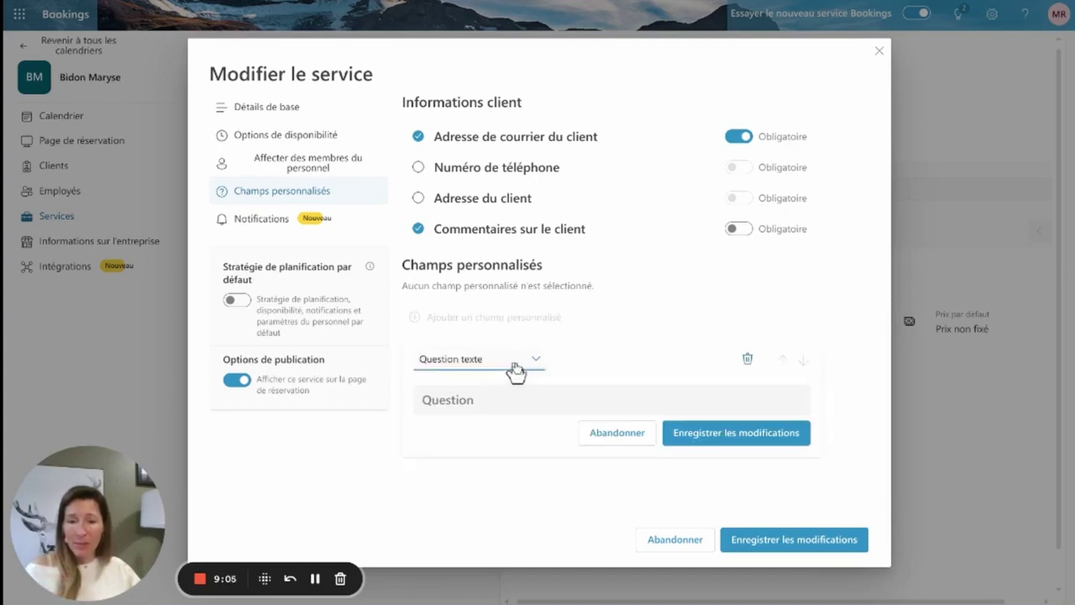
{"action": "left_click", "coordinate": [485, 395]}
{"action": "type", "text": "Nom et prénom"}
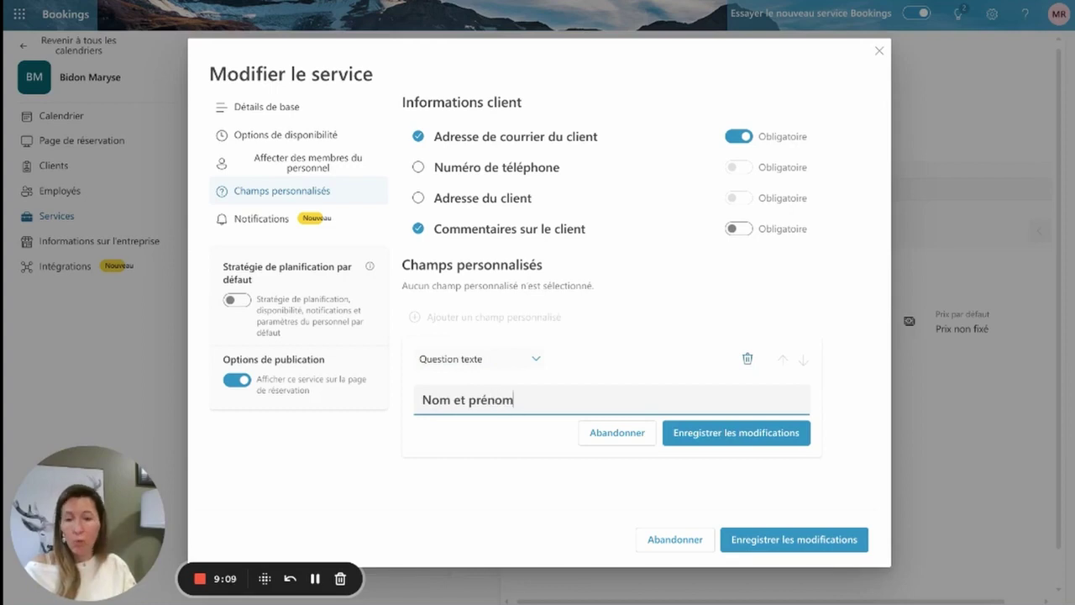
{"action": "left_click", "coordinate": [677, 435]}
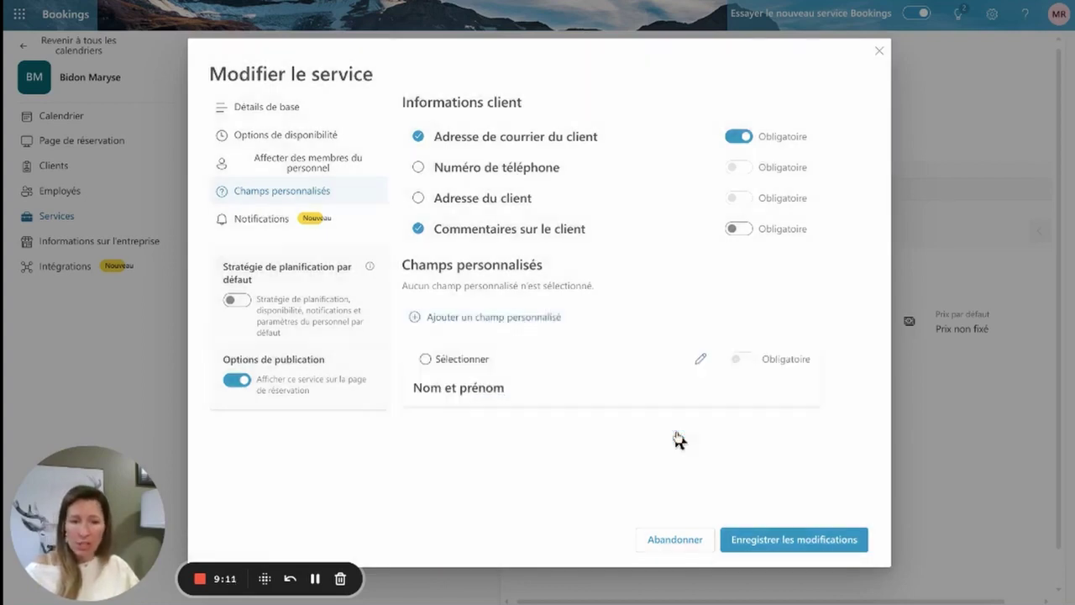
{"action": "left_click", "coordinate": [426, 360]}
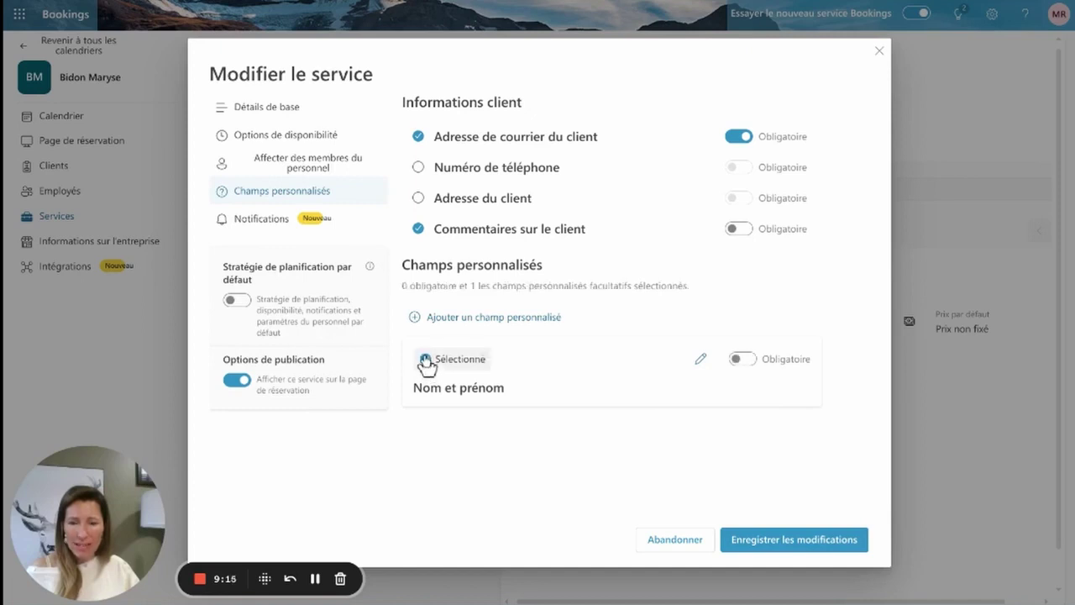
{"action": "left_click", "coordinate": [739, 359]}
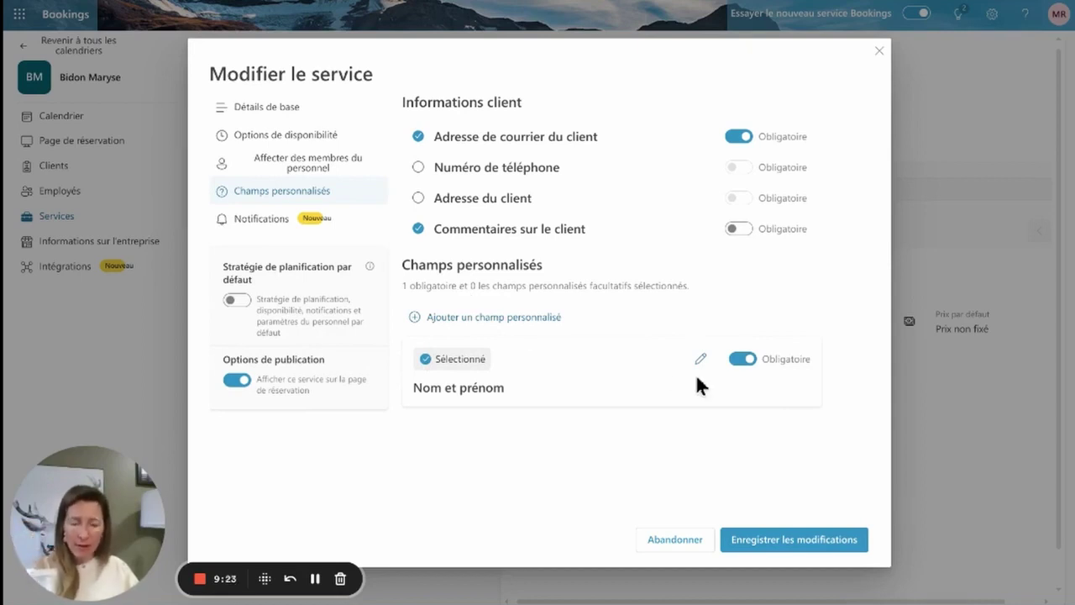
- Review the service's notification settings, covering SMS, email confirmation, additional information, reminders and follow-up emails
{"action": "left_click", "coordinate": [262, 220]}
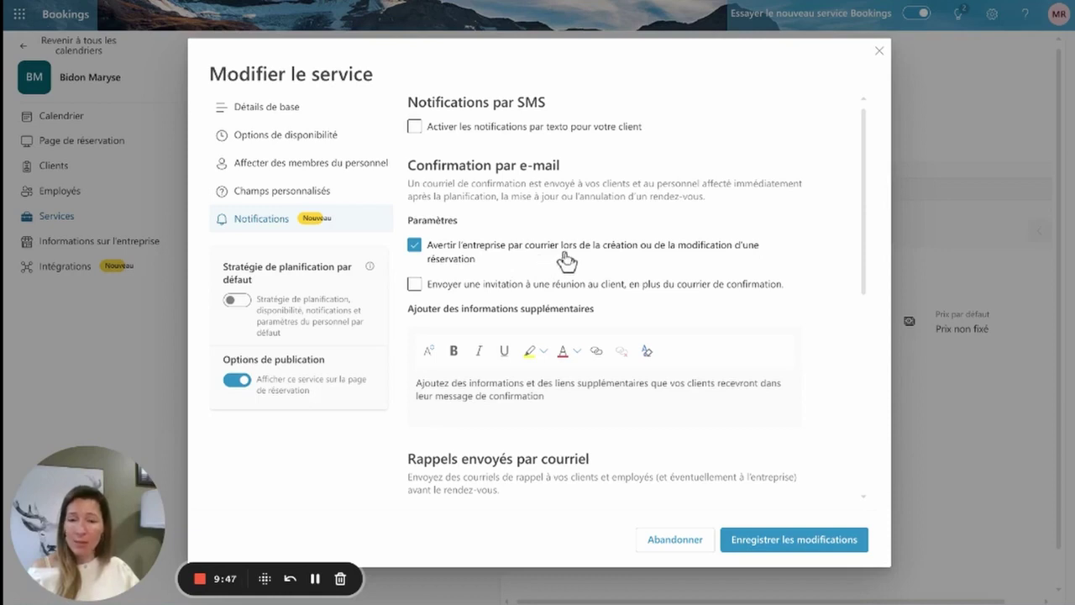
{"action": "left_click", "coordinate": [414, 285]}
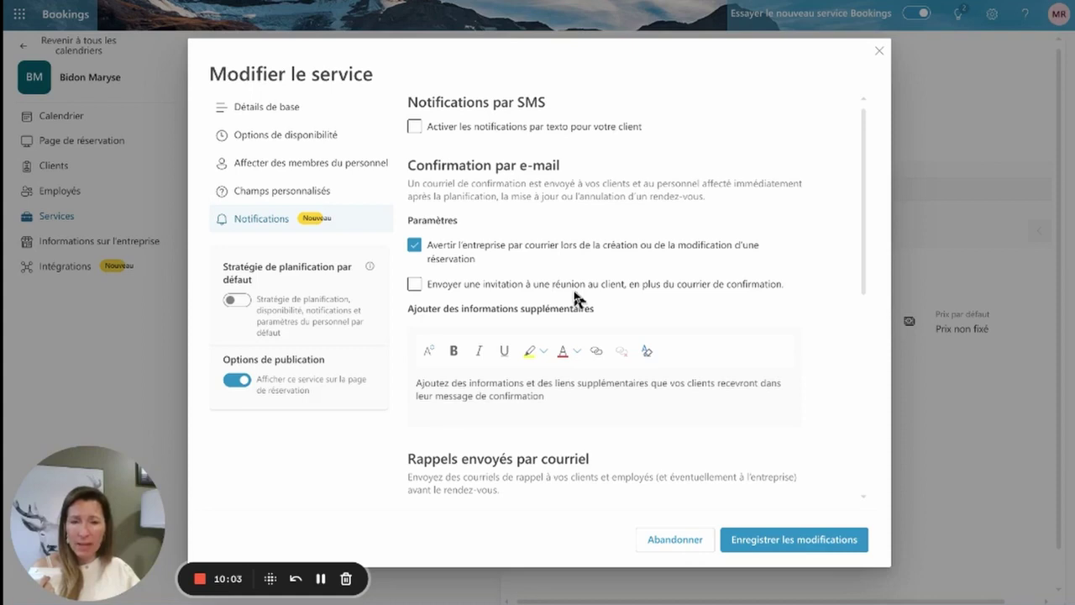
{"action": "scroll", "coordinate": [575, 290], "scroll_direction": "down", "scroll_amount": 1}
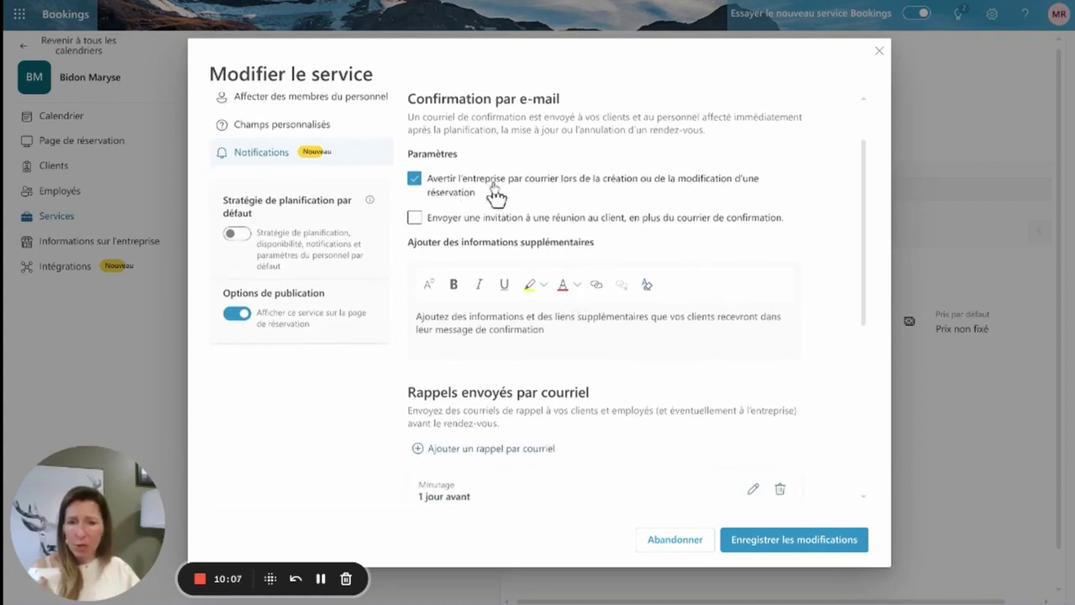
{"action": "scroll", "coordinate": [485, 191], "scroll_direction": "down", "scroll_amount": 2}
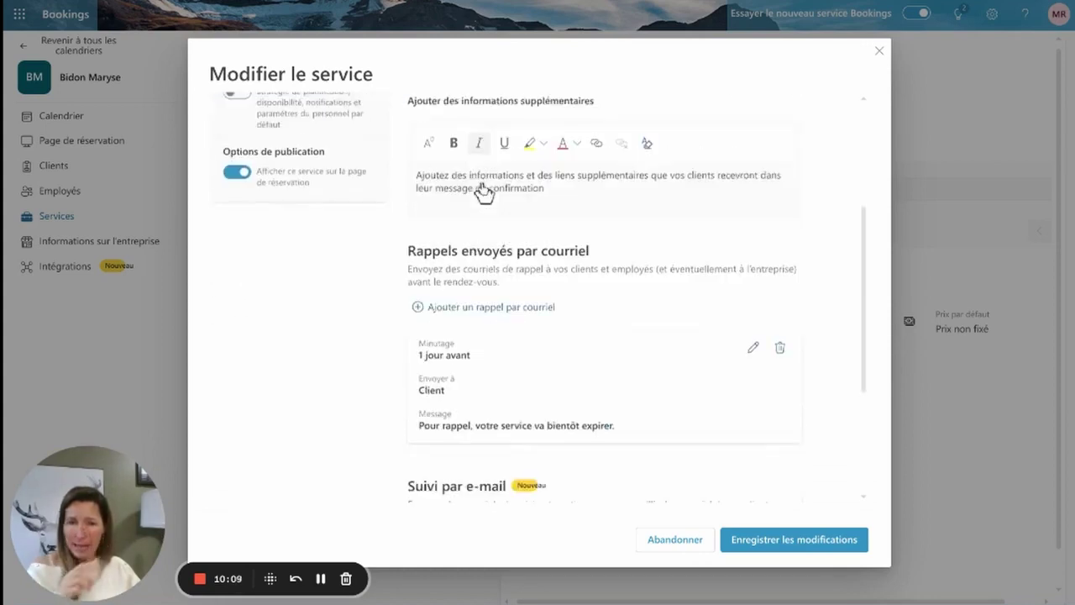
{"action": "scroll", "coordinate": [487, 244], "scroll_direction": "up", "scroll_amount": 1}
{"action": "left_click", "coordinate": [485, 241]}
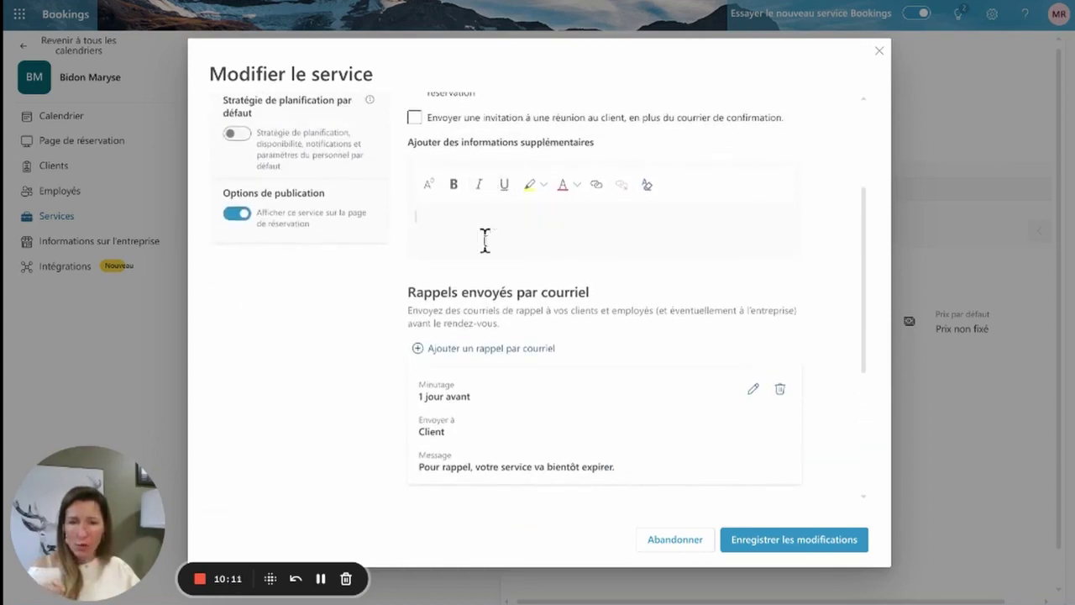
{"action": "scroll", "coordinate": [485, 243], "scroll_direction": "up", "scroll_amount": 1}
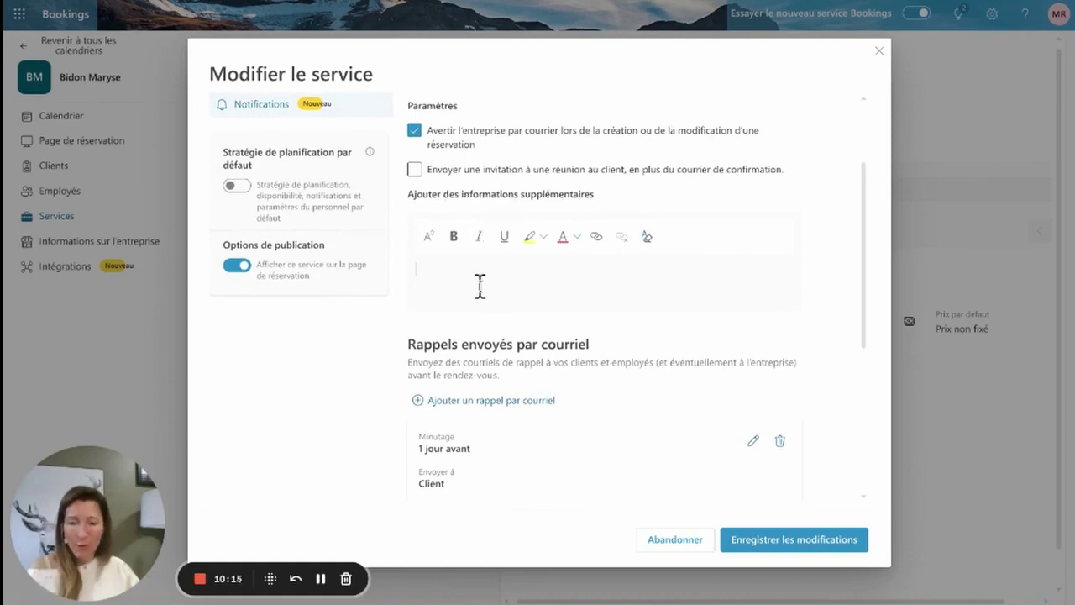
{"action": "scroll", "coordinate": [479, 286], "scroll_direction": "down", "scroll_amount": 3}
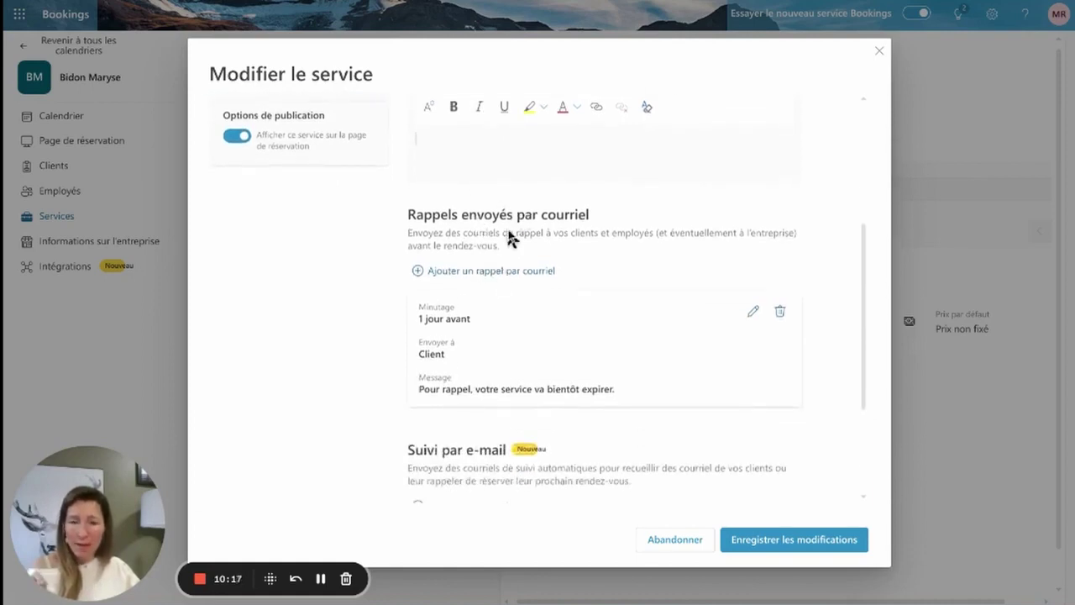
{"action": "scroll", "coordinate": [510, 239], "scroll_direction": "down", "scroll_amount": 2}
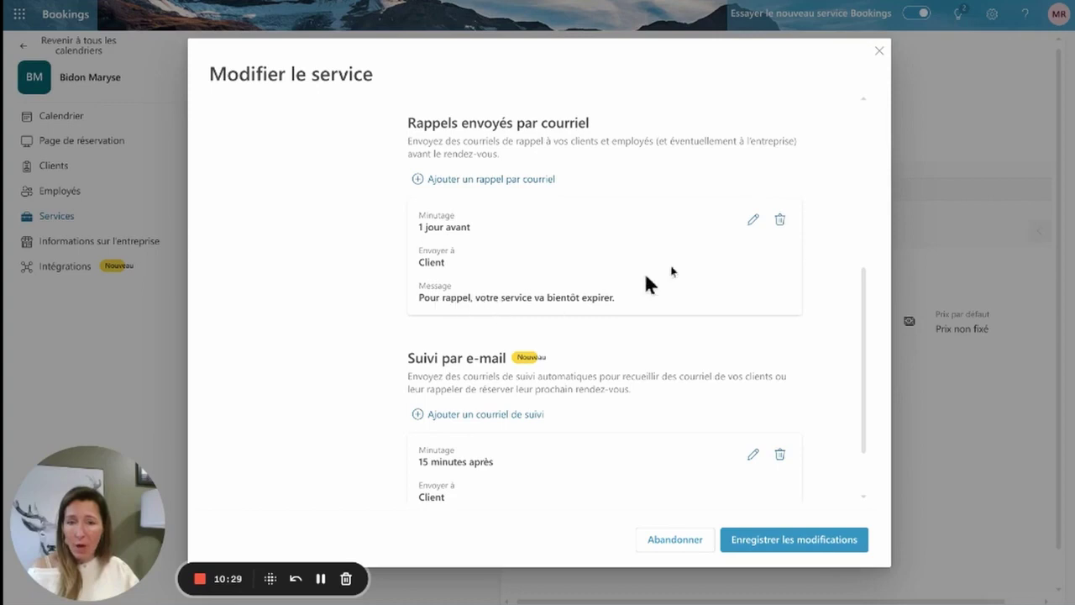
- Replace the message of the client reminder sent one day before with "Merci de vous..." and save the reminder
{"action": "left_click", "coordinate": [752, 220]}
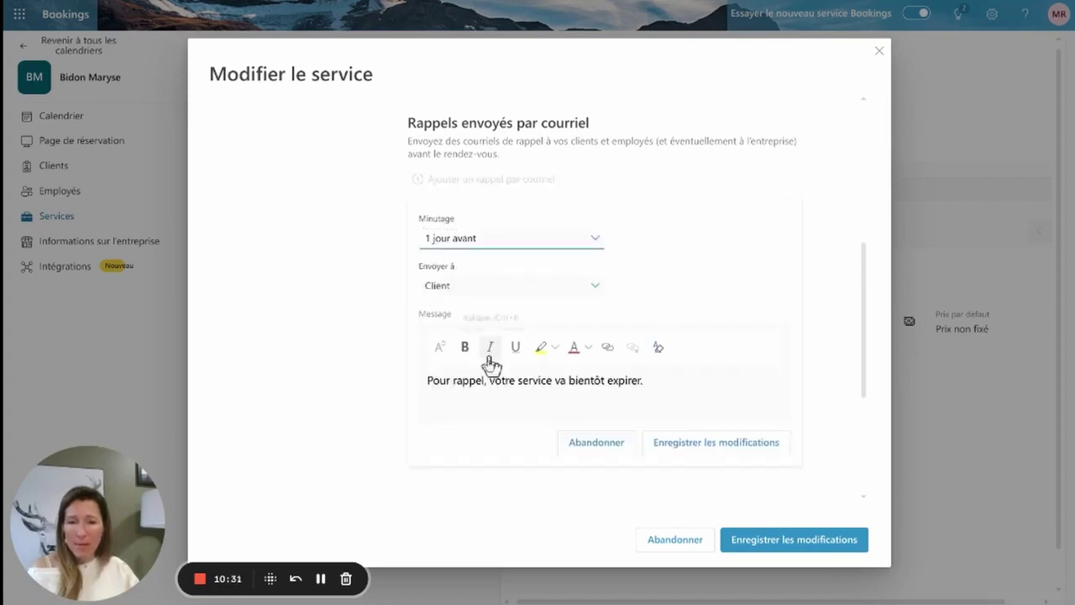
{"action": "left_click_drag", "start_coordinate": [646, 382], "coordinate": [468, 361]}
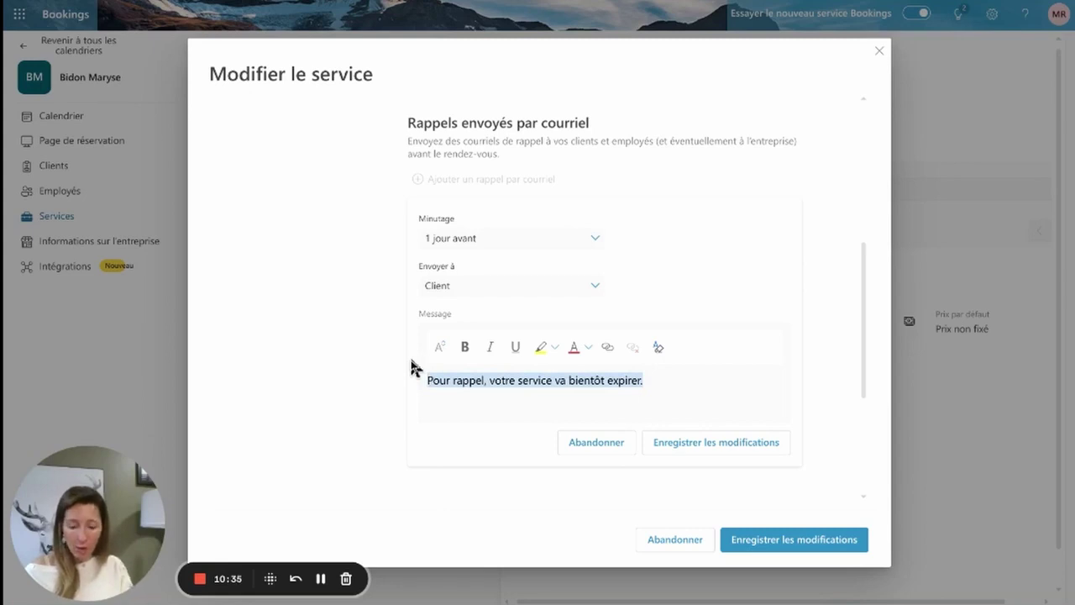
{"action": "type", "text": "Merci de vous.."}
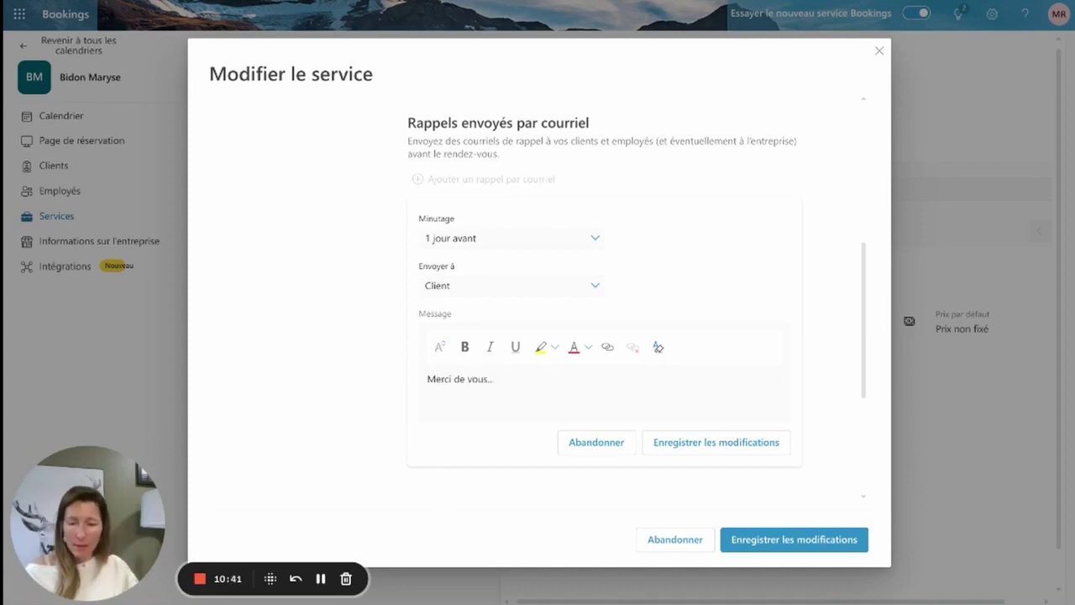
{"action": "left_click", "coordinate": [681, 448]}
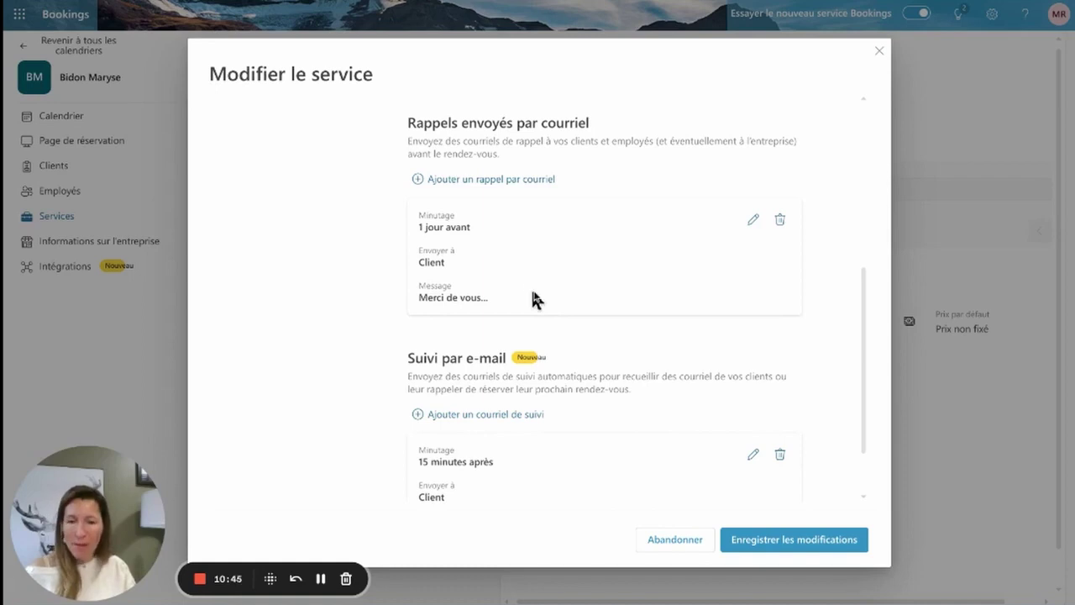
- Delete the client follow-up email sent 15 minutes after the appointment and save the service changes
{"action": "scroll", "coordinate": [533, 294], "scroll_direction": "down", "scroll_amount": 1}
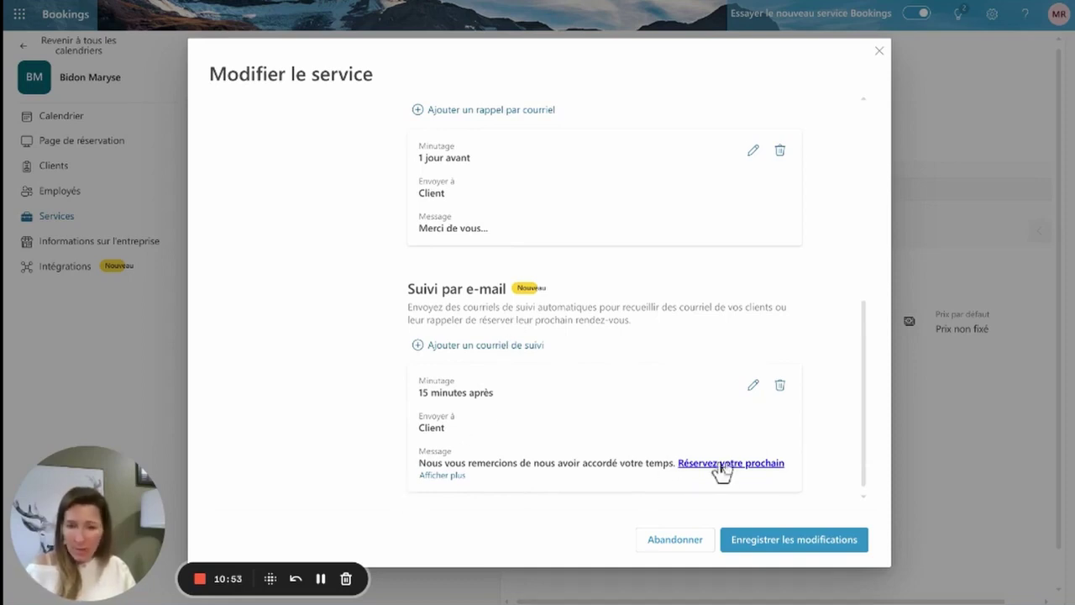
{"action": "left_click", "coordinate": [781, 390]}
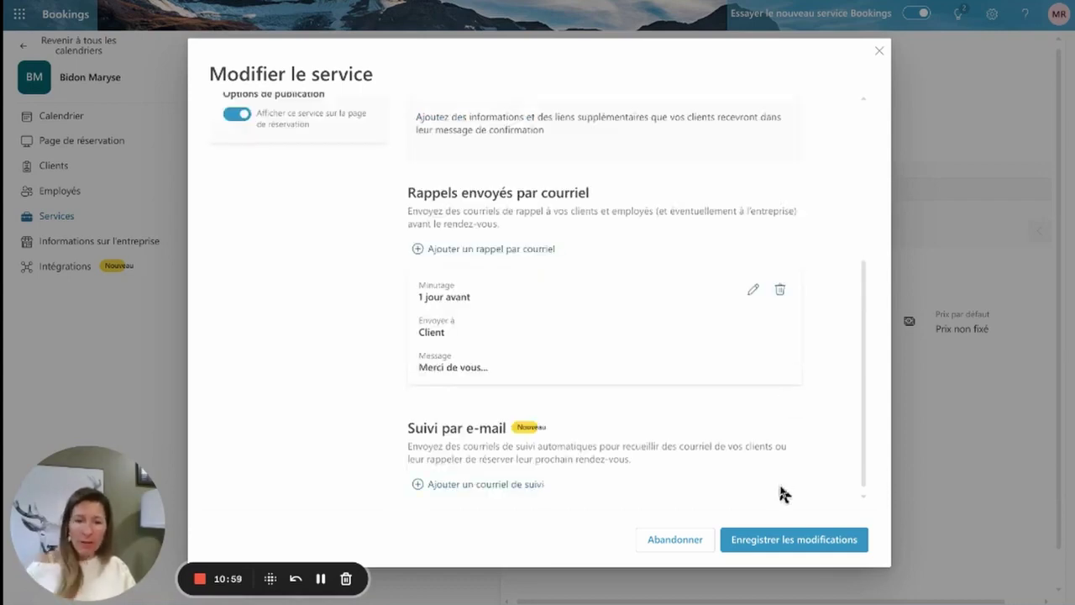
{"action": "left_click", "coordinate": [780, 540]}
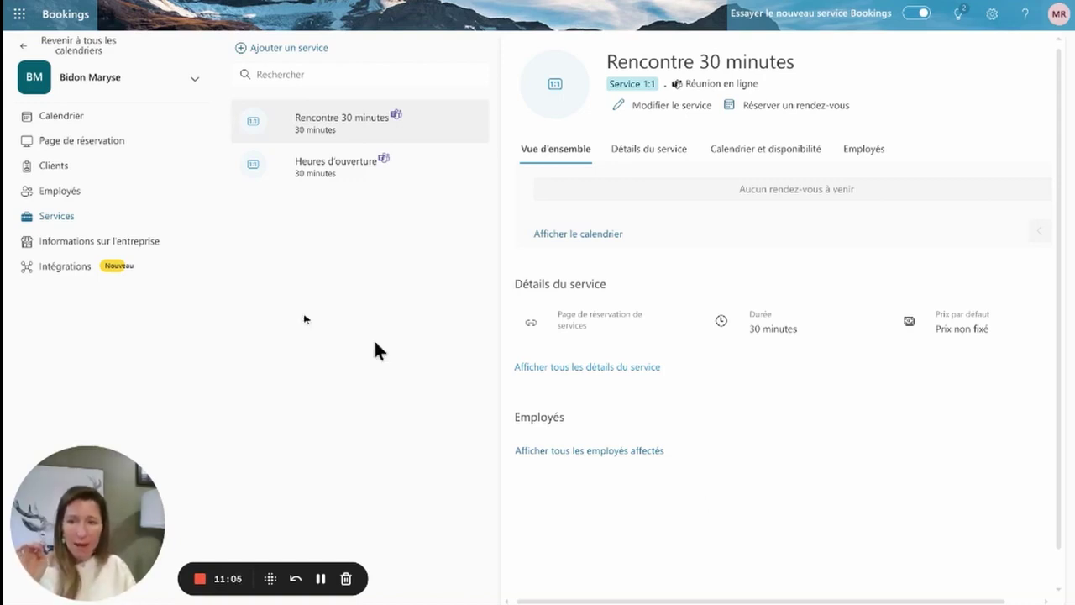
- Review the company information, including the weekly service hours
{"action": "left_click", "coordinate": [101, 244]}
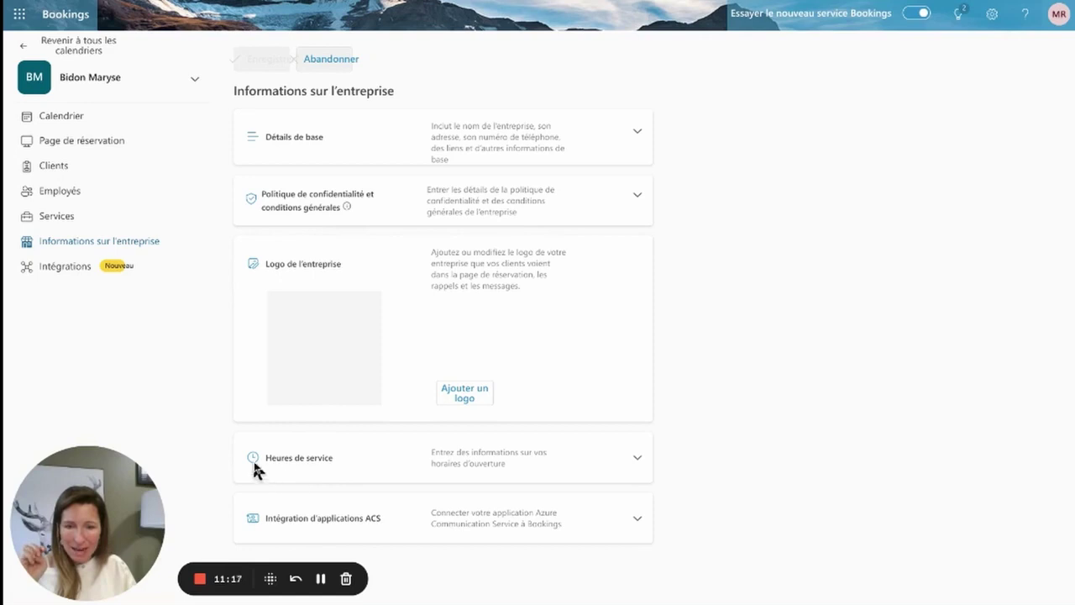
{"action": "left_click", "coordinate": [638, 458]}
{"action": "scroll", "coordinate": [638, 468], "scroll_direction": "down", "scroll_amount": 2}
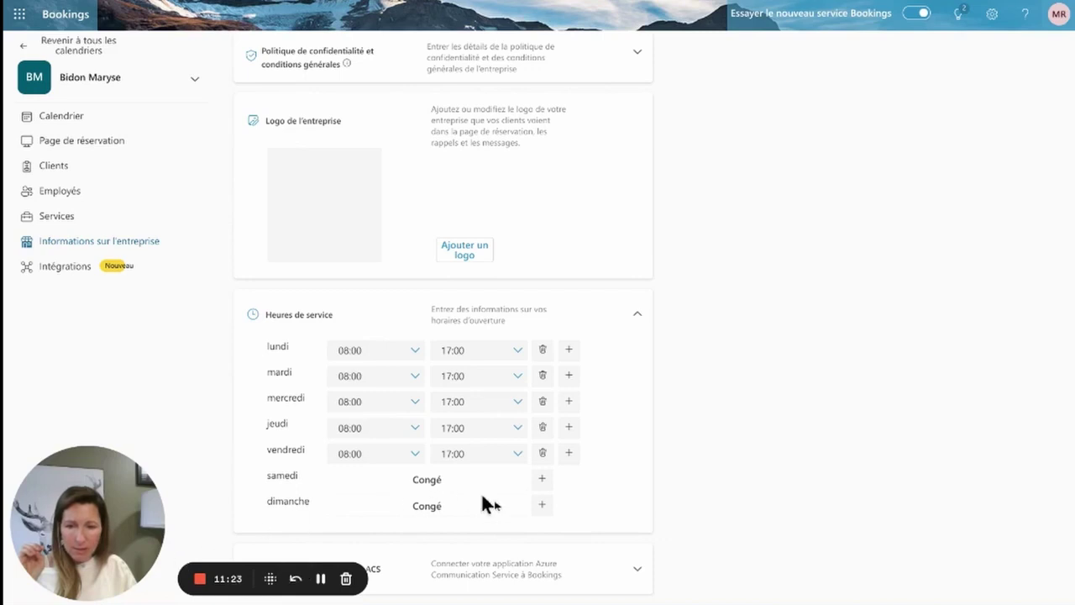
{"action": "scroll", "coordinate": [504, 509], "scroll_direction": "up", "scroll_amount": 2}
{"action": "scroll", "coordinate": [504, 509], "scroll_direction": "down", "scroll_amount": 2}
{"action": "scroll", "coordinate": [503, 504], "scroll_direction": "up", "scroll_amount": 2}
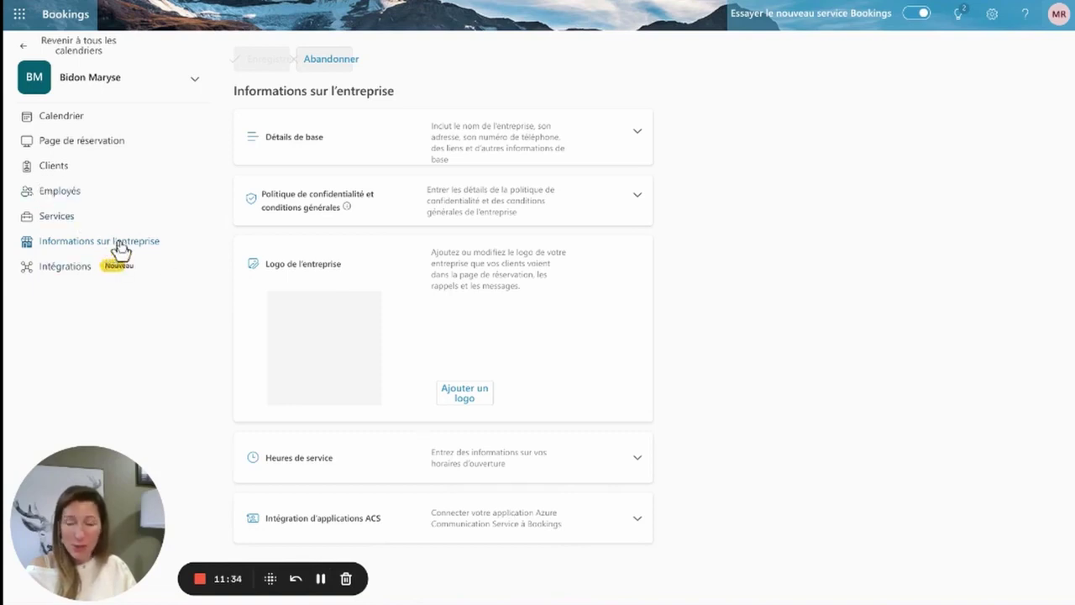
- Set the booking page's time zone to (UTC-05:00) Heure de l'Est (É.-U. et Canada), leaving the option to always show slots in a fixed time zone off
{"action": "left_click", "coordinate": [113, 150]}
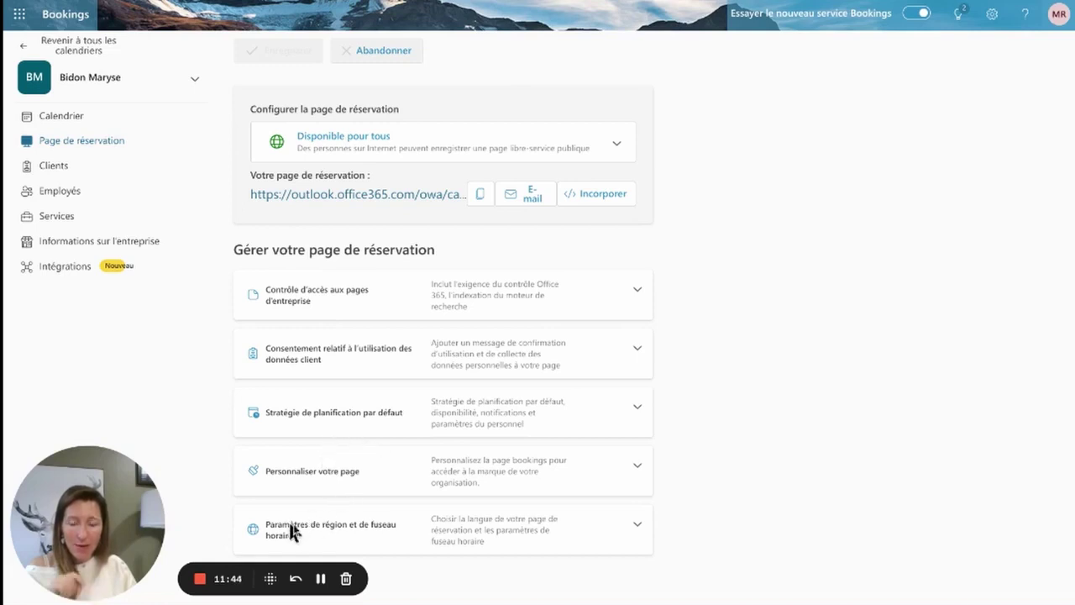
{"action": "left_click", "coordinate": [636, 529]}
{"action": "scroll", "coordinate": [635, 534], "scroll_direction": "down", "scroll_amount": 1}
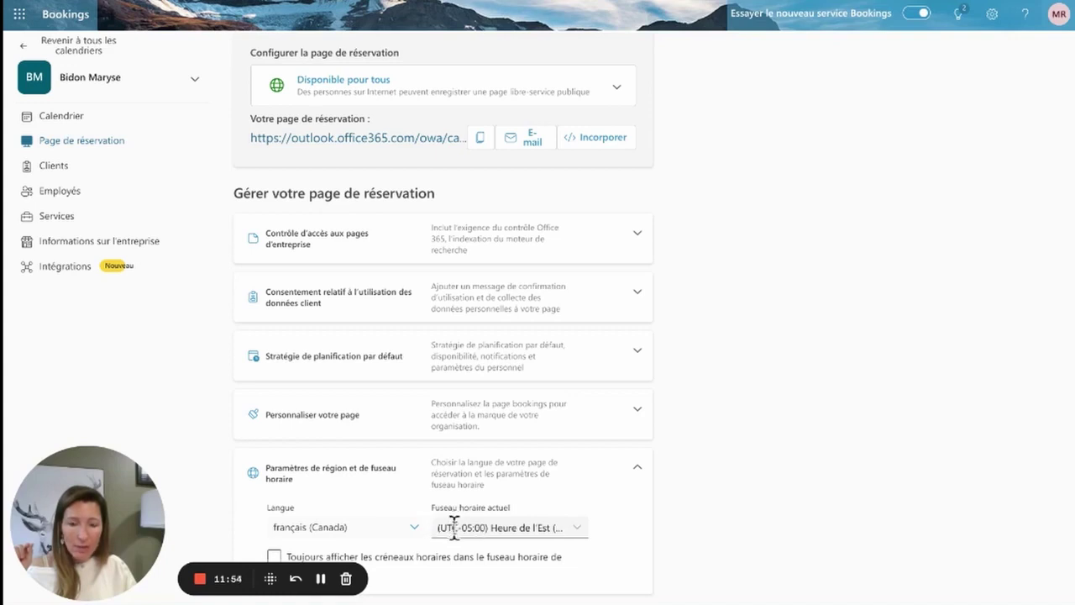
{"action": "left_click", "coordinate": [580, 531]}
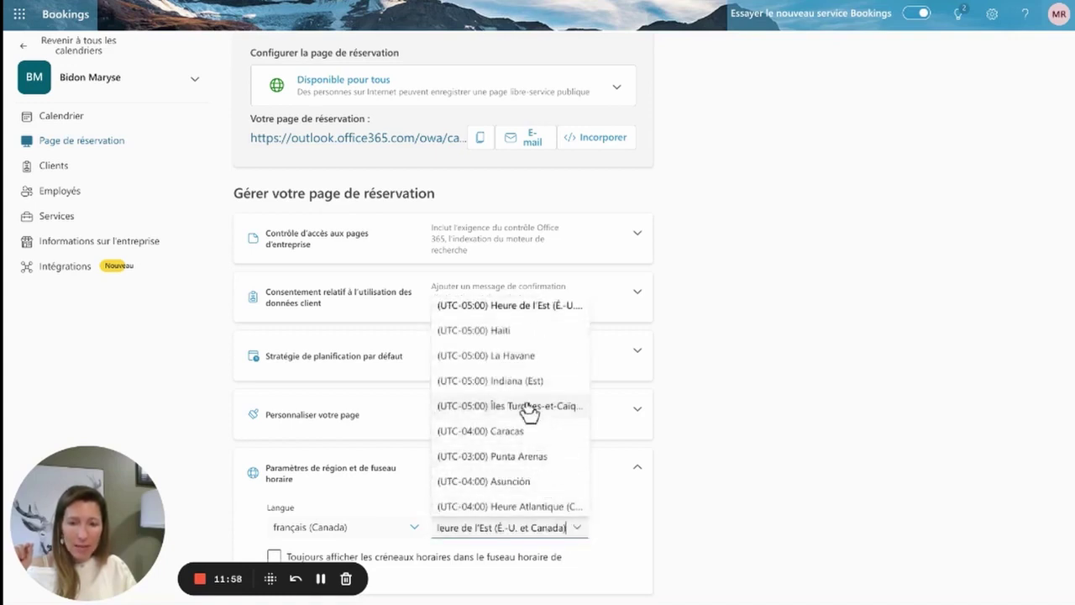
{"action": "scroll", "coordinate": [511, 376], "scroll_direction": "up", "scroll_amount": 1}
{"action": "left_click", "coordinate": [516, 345]}
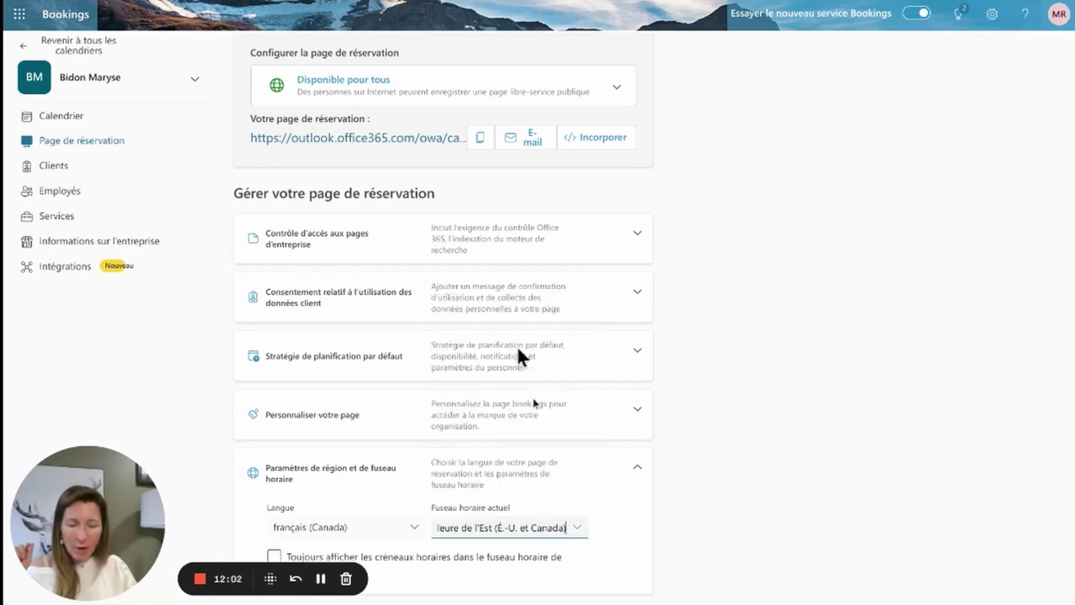
{"action": "left_click", "coordinate": [581, 577]}
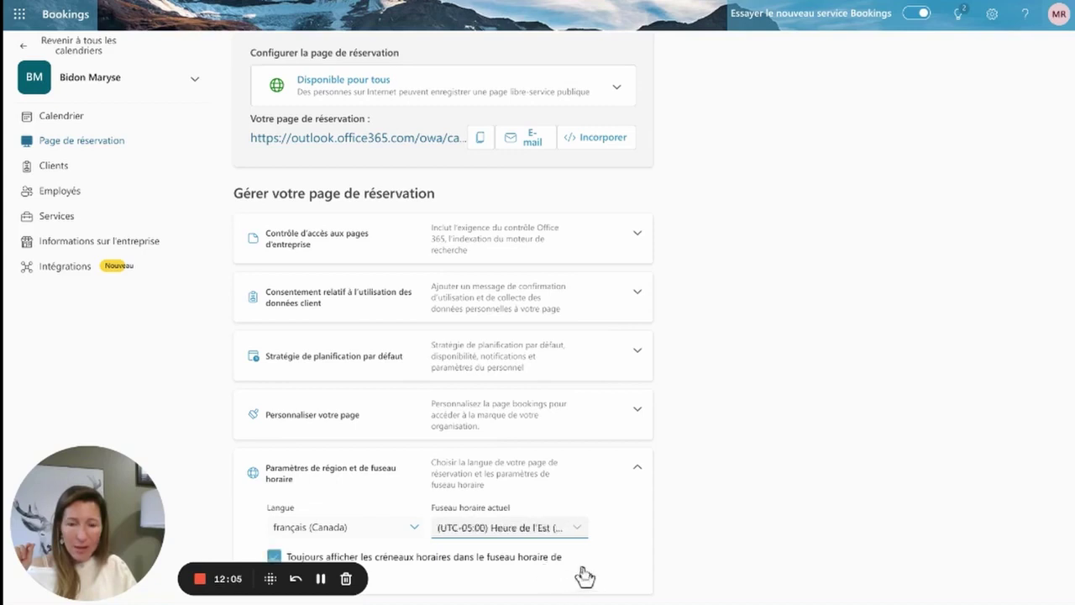
{"action": "left_click", "coordinate": [275, 557]}
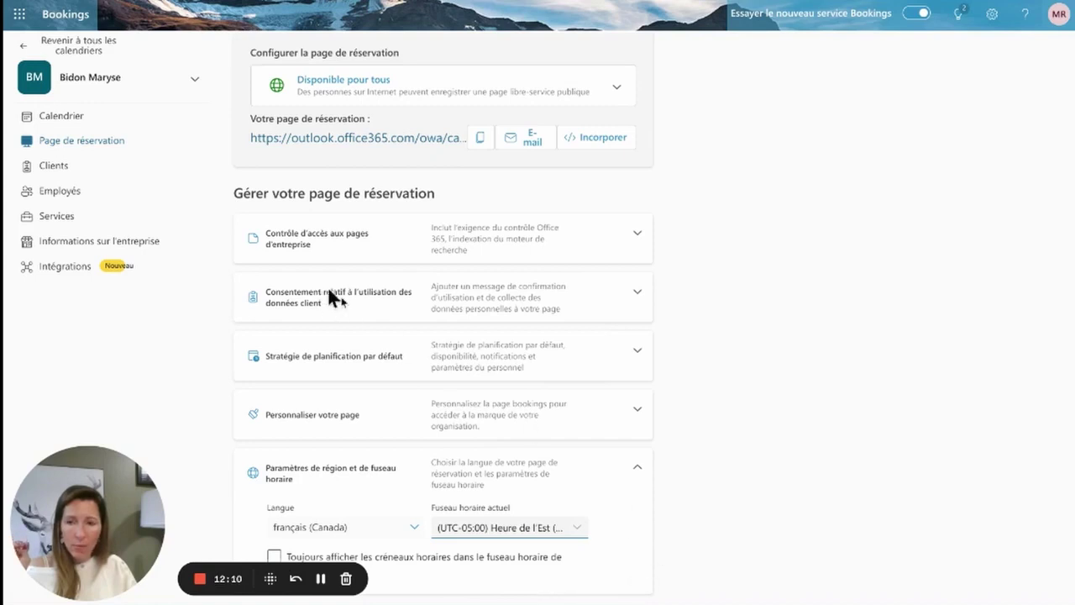
{"action": "scroll", "coordinate": [945, 464], "scroll_direction": "up", "scroll_amount": 1}
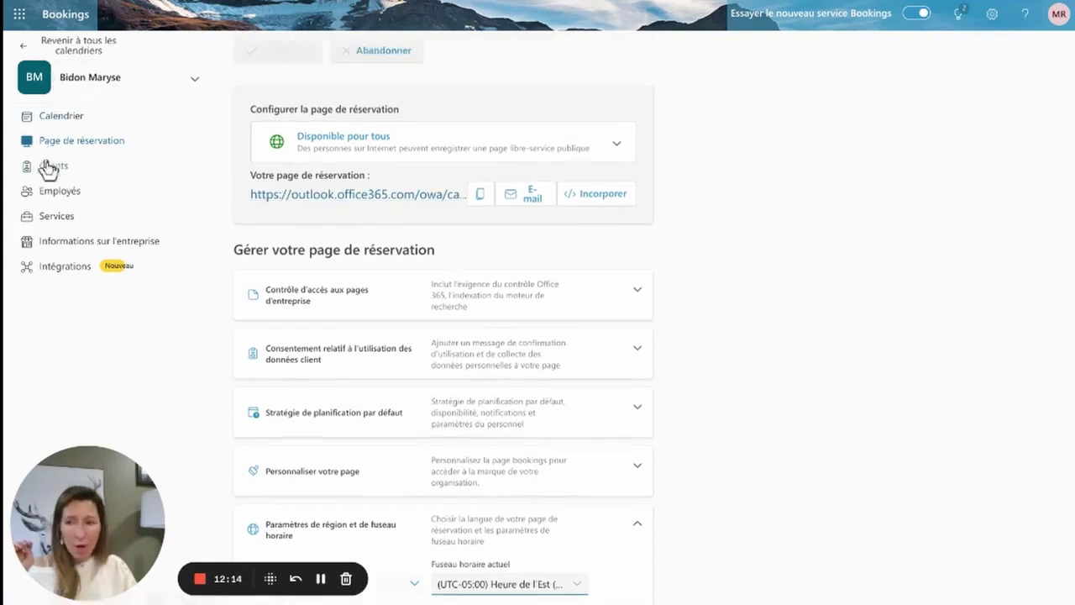
- Copy the booking page link of the "Rencontre 30 minutes" service, preview it in a new browser tab and close the preview
{"action": "left_click", "coordinate": [56, 217]}
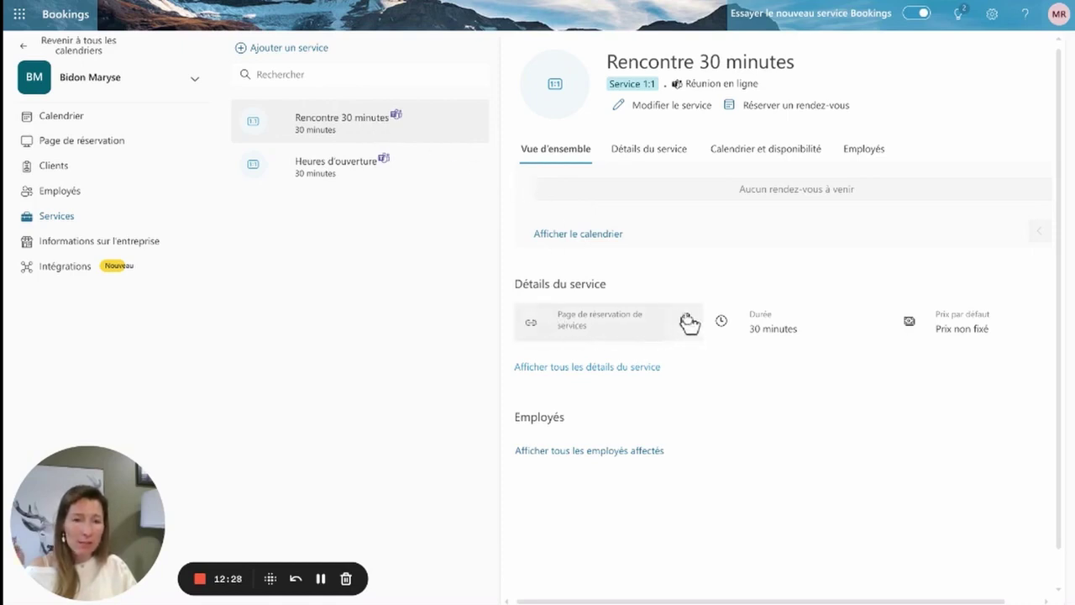
{"action": "left_click", "coordinate": [686, 323]}
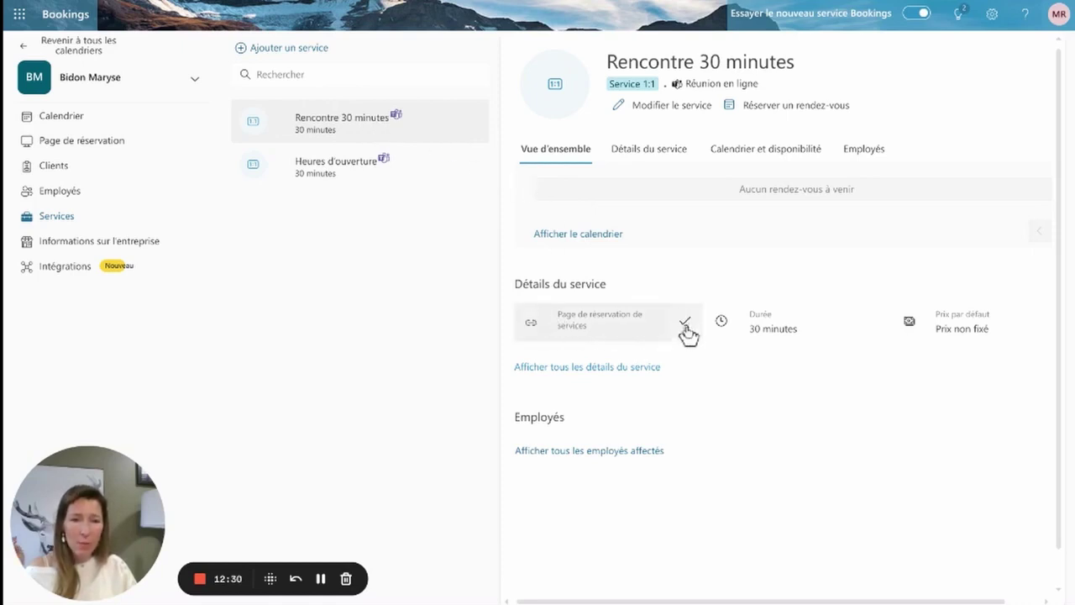
{"action": "key", "text": "ctrl+t"}
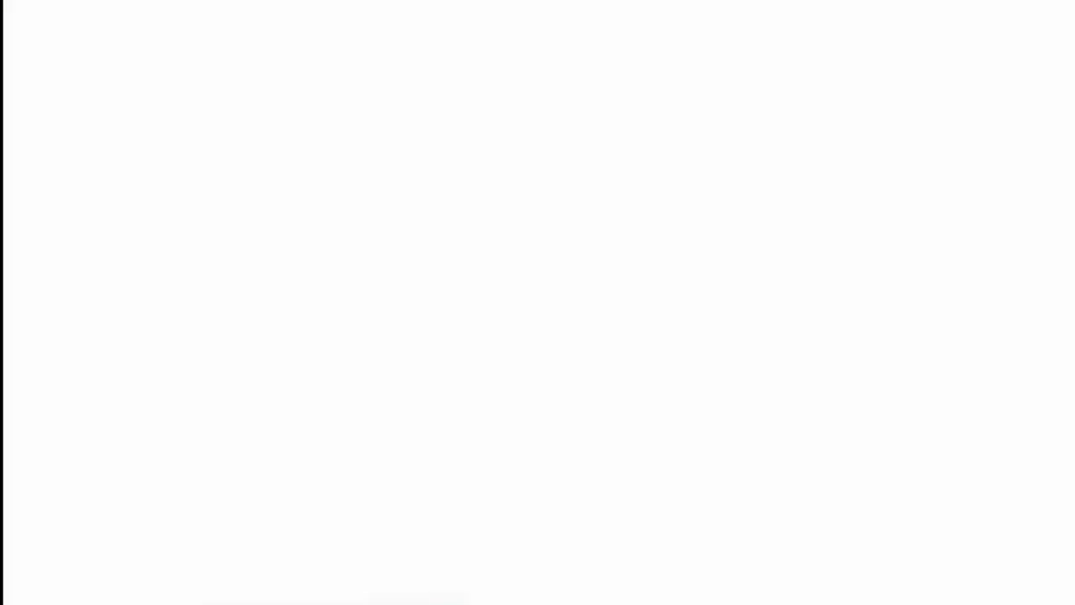
{"action": "key", "text": "ctrl+v"}
{"action": "key", "text": "Return"}
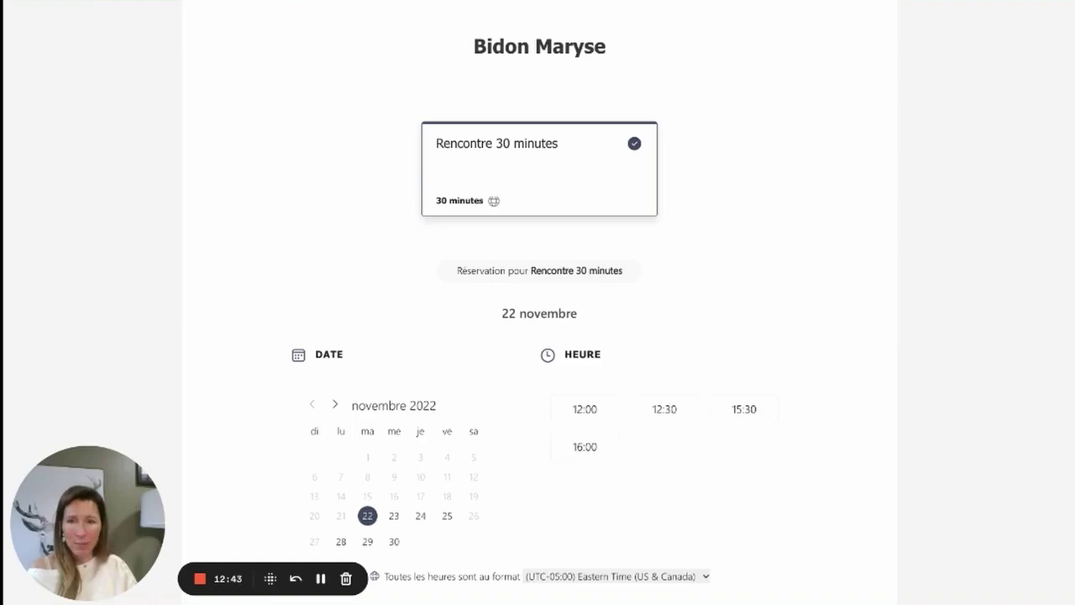
{"action": "key", "text": "ctrl+w"}
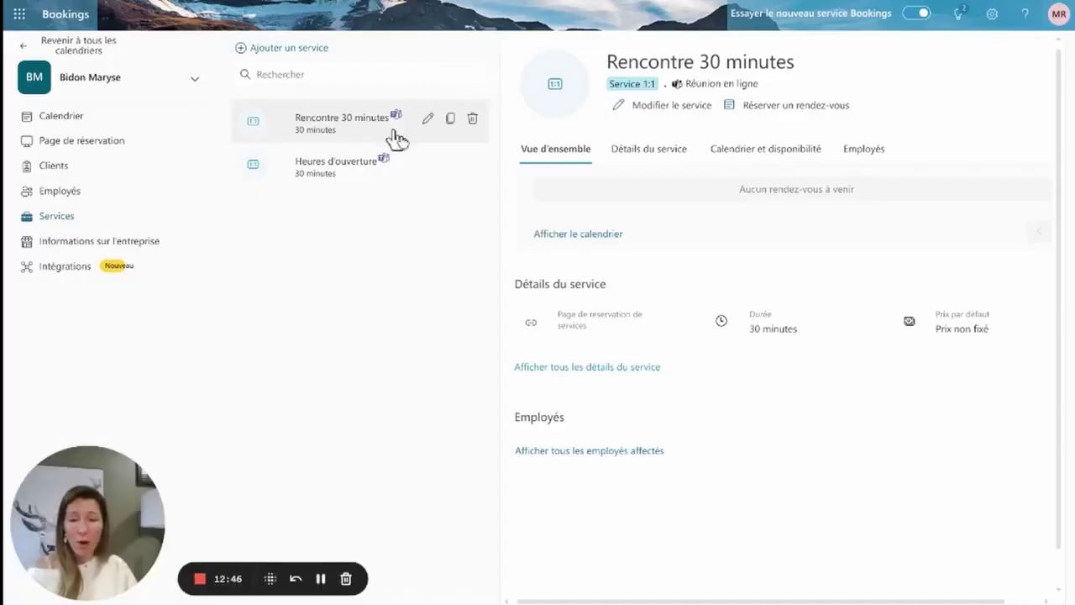
- Duplicate the "Rencontre 30 minutes" service, naming the copy "Rencontre 15 minutes" and setting its duration to 15 minutes
{"action": "mouse_move", "coordinate": [629, 336]}
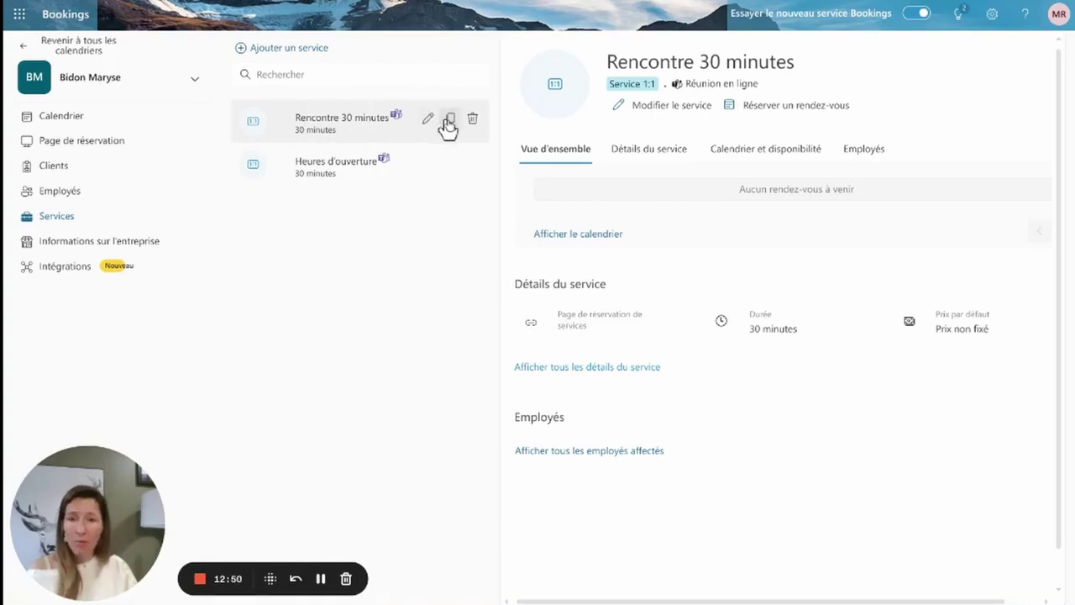
{"action": "left_click", "coordinate": [450, 120]}
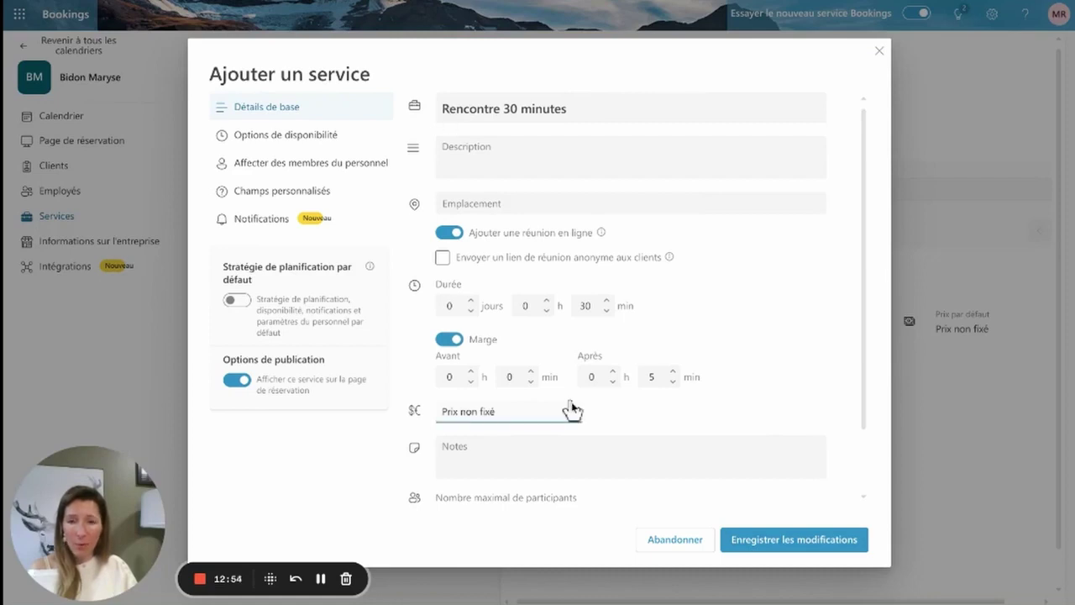
{"action": "left_click", "coordinate": [514, 107]}
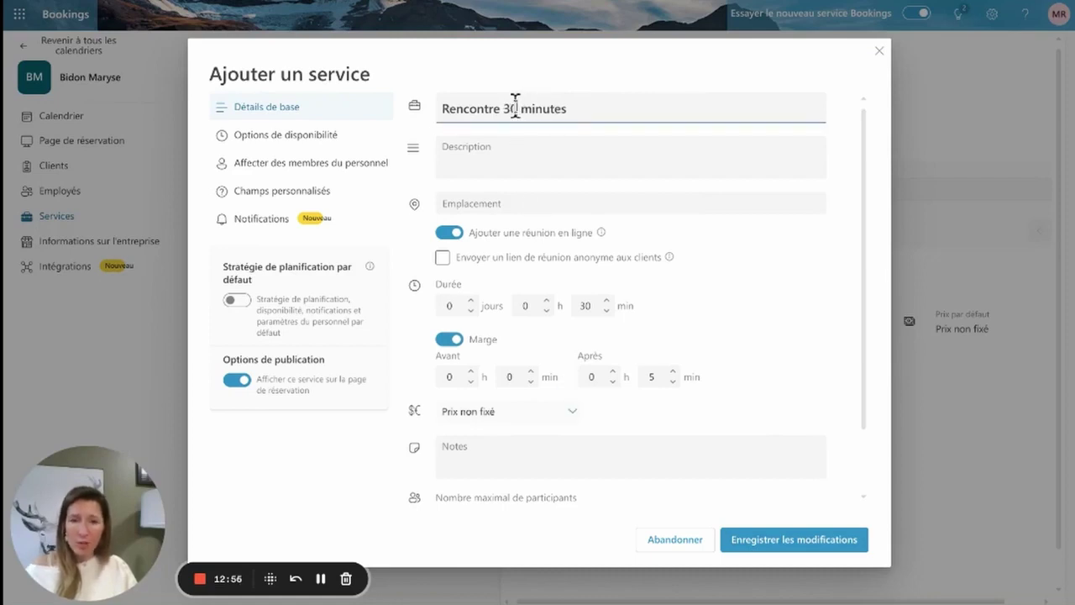
{"action": "key", "text": "BackSpace"}
{"action": "key", "text": "BackSpace"}
{"action": "type", "text": "15"}
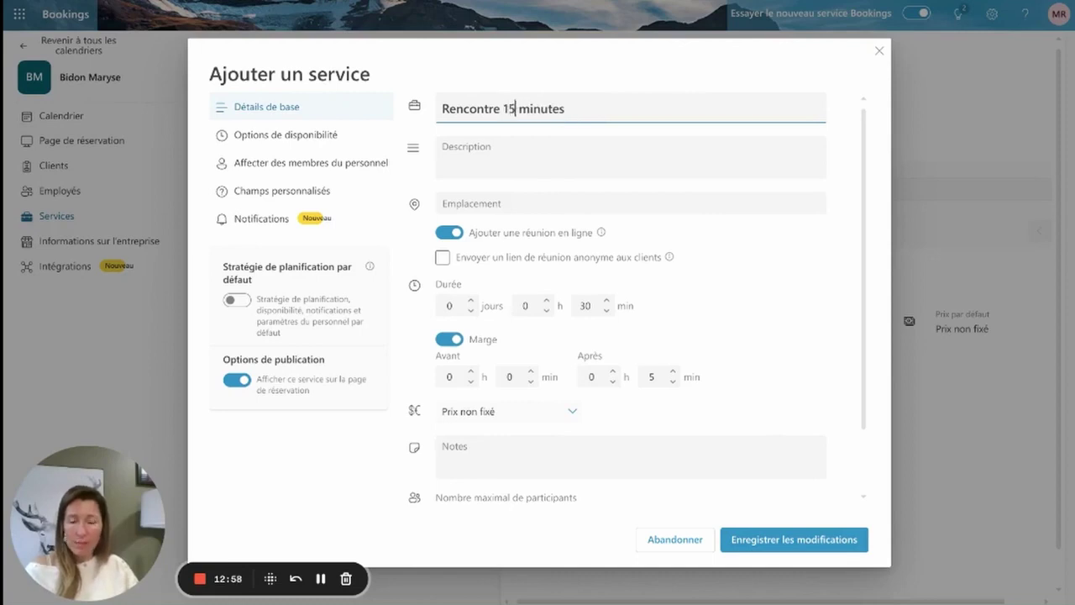
{"action": "left_click", "coordinate": [606, 310]}
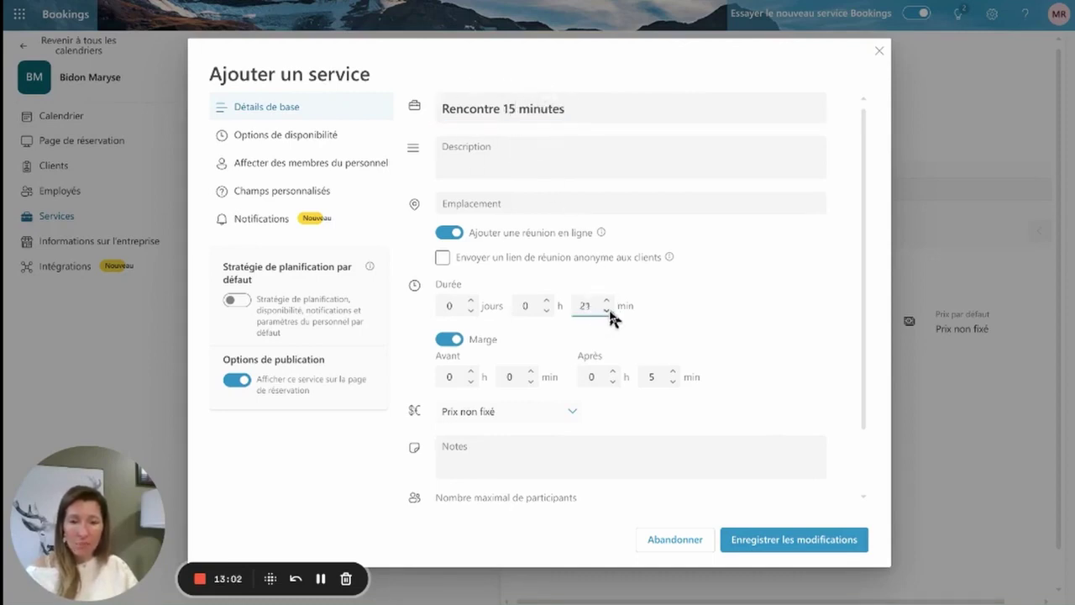
{"action": "left_click", "coordinate": [608, 310]}
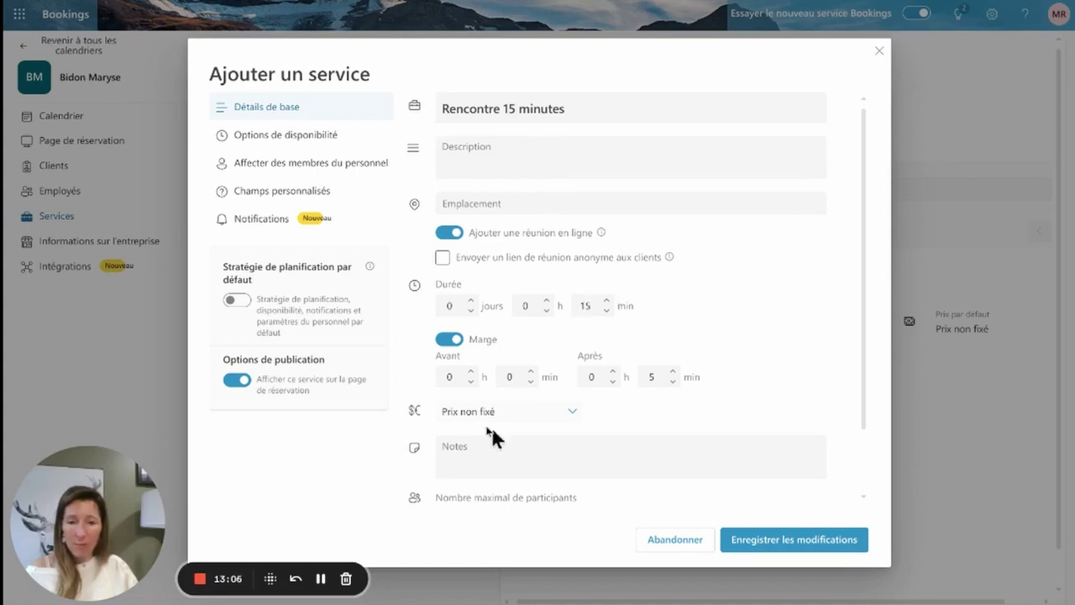
- Review the duplicated service's availability, staff assignment, custom fields and notifications, and save the new service
{"action": "left_click", "coordinate": [323, 140]}
{"action": "scroll", "coordinate": [621, 415], "scroll_direction": "down", "scroll_amount": 2}
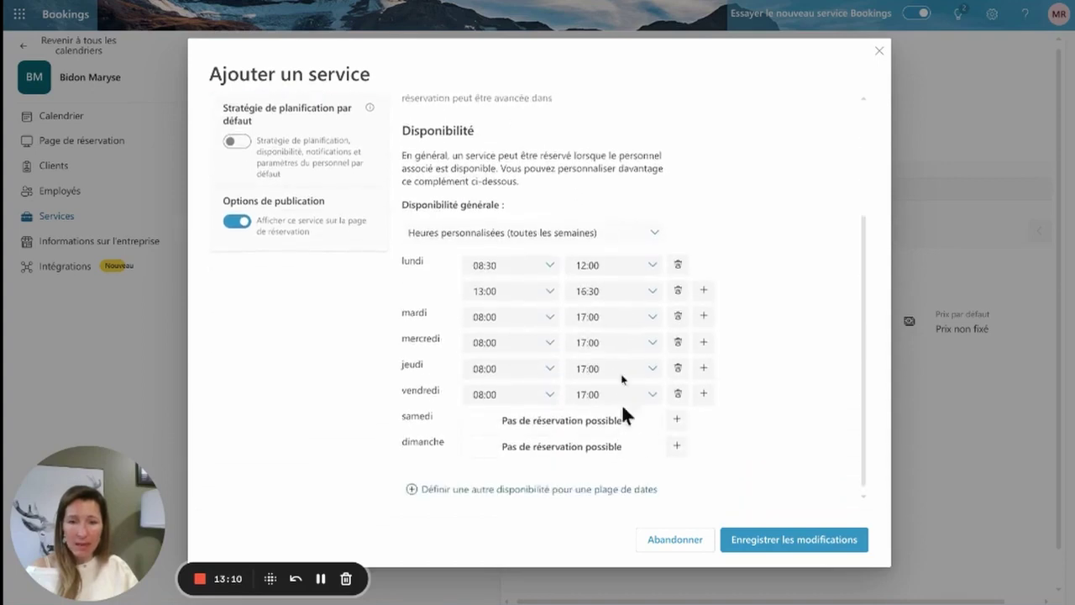
{"action": "scroll", "coordinate": [504, 308], "scroll_direction": "up", "scroll_amount": 3}
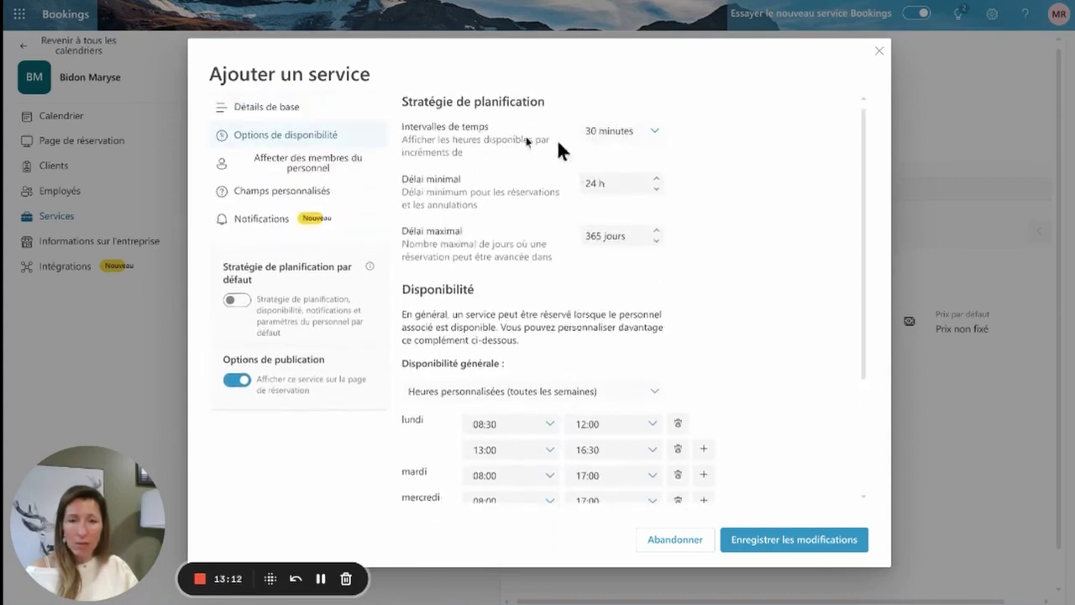
{"action": "left_click", "coordinate": [304, 173]}
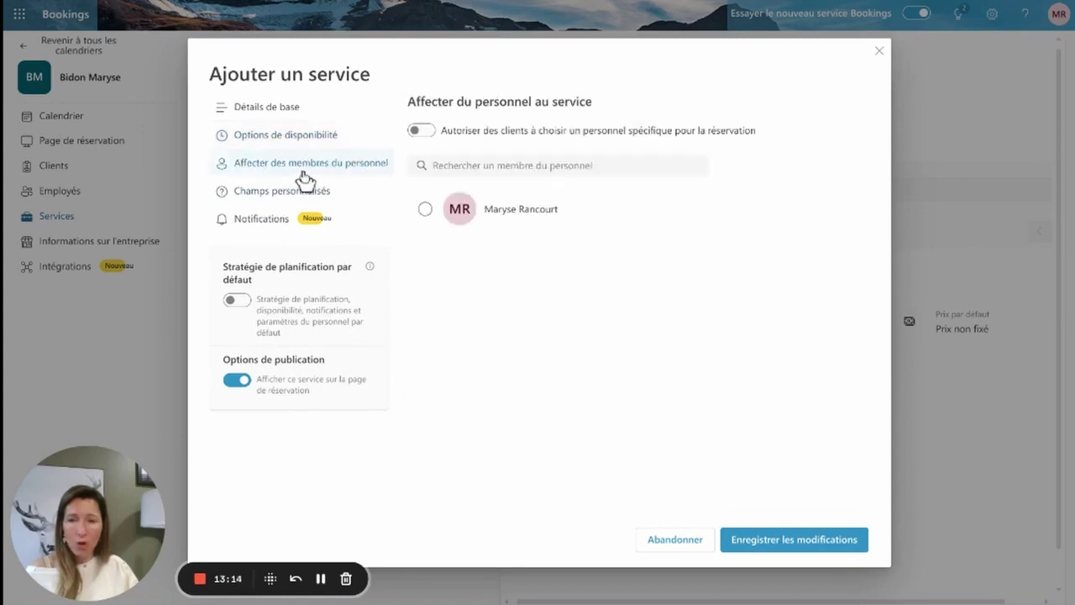
{"action": "left_click", "coordinate": [277, 197]}
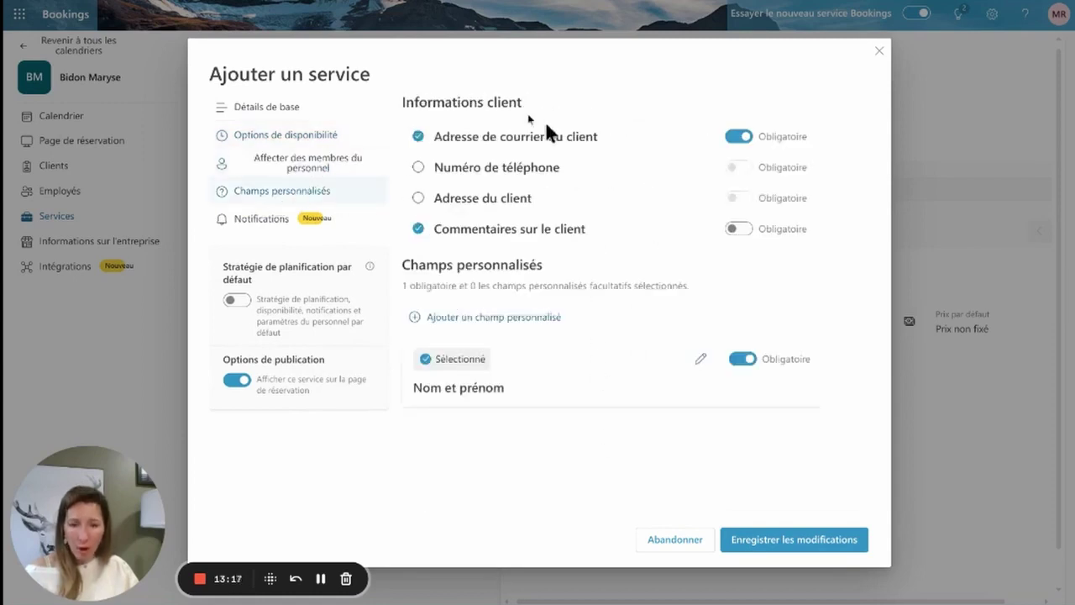
{"action": "left_click", "coordinate": [254, 217]}
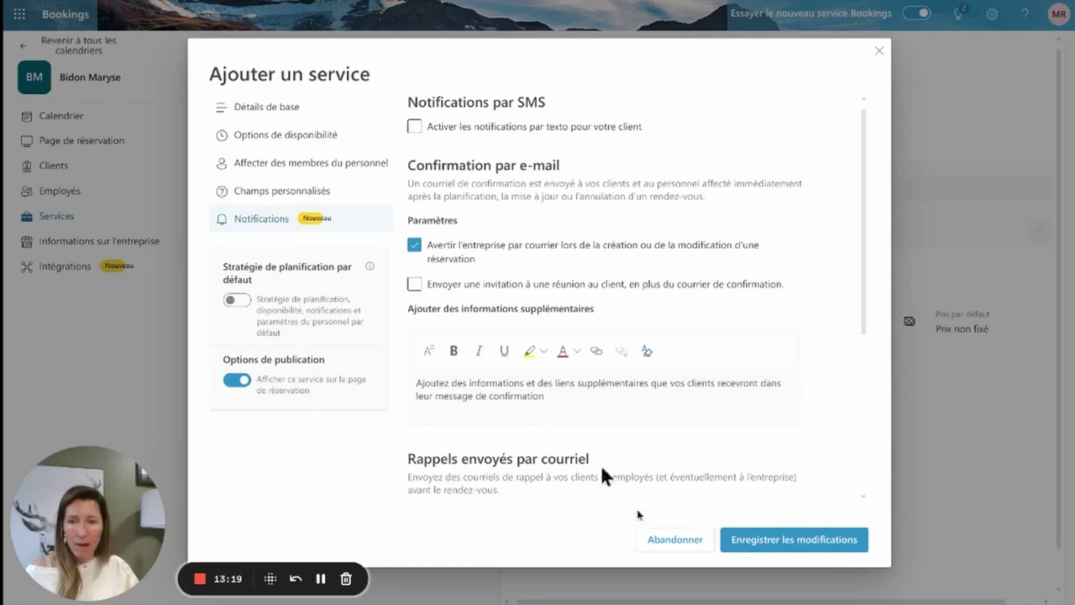
{"action": "left_click", "coordinate": [808, 546]}
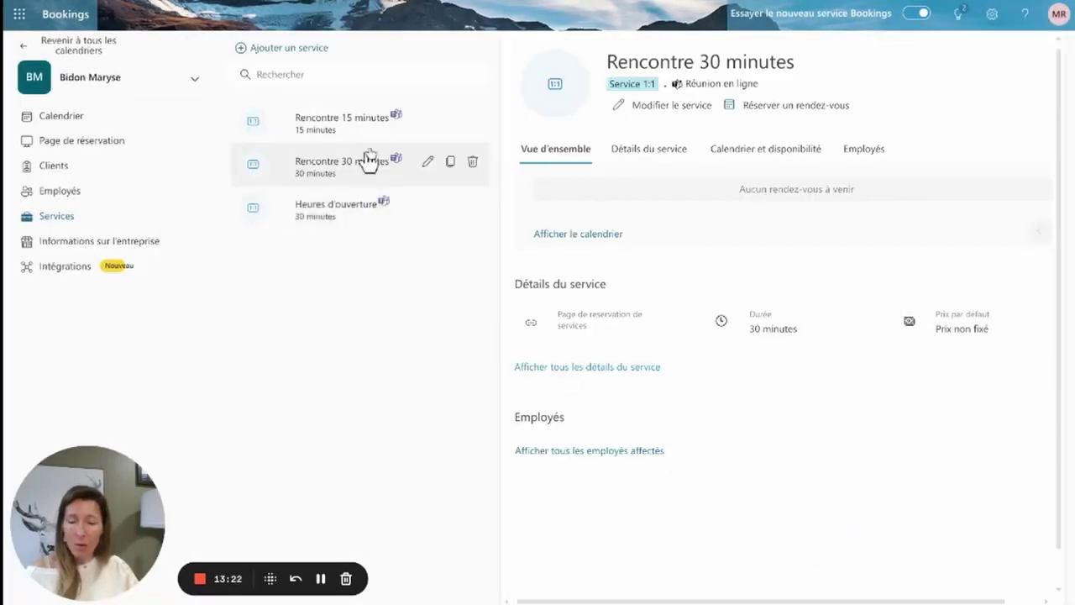
- Copy the booking page link of the "Rencontre 15 minutes" service
{"action": "left_click", "coordinate": [332, 125]}
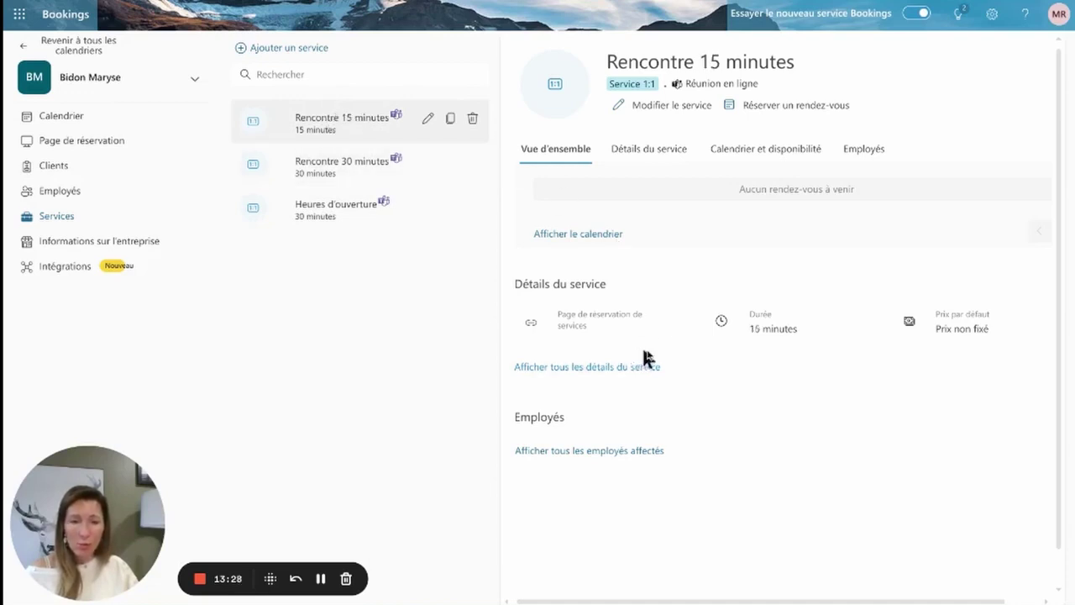
{"action": "left_click", "coordinate": [684, 325]}
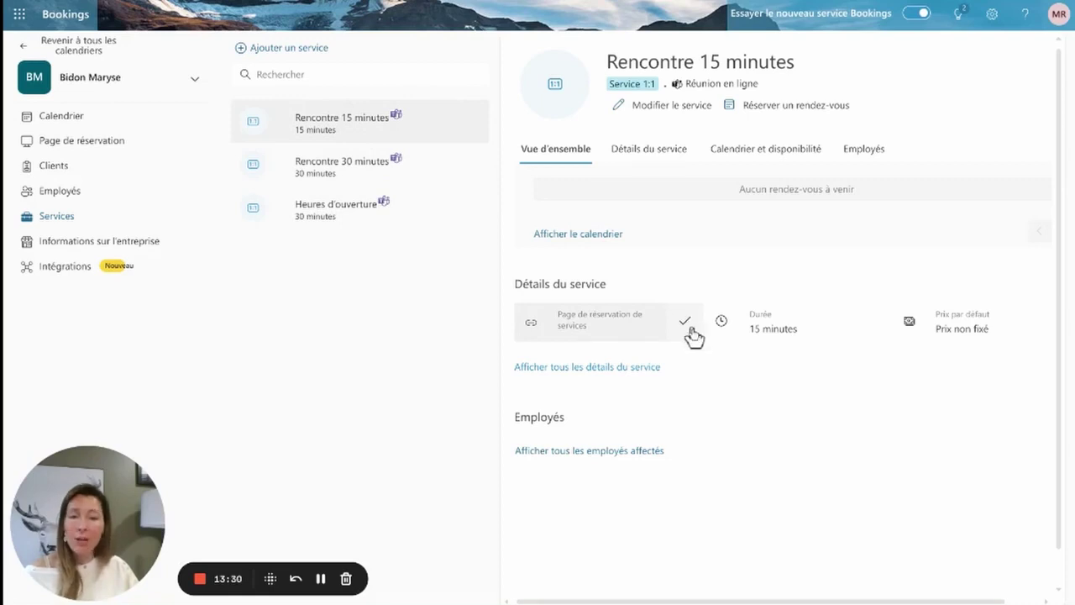